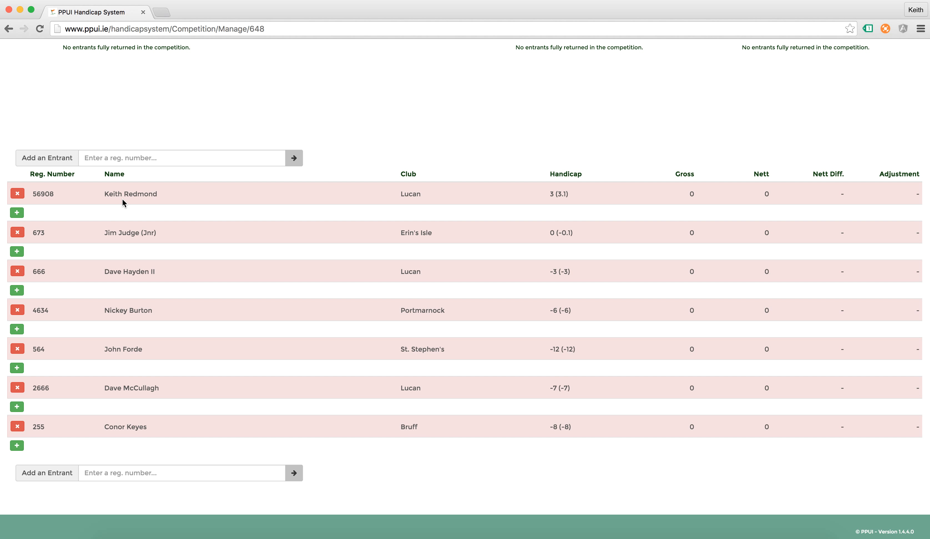
Add a round row for the first entrant dated 06/04/2016
click(19, 214)
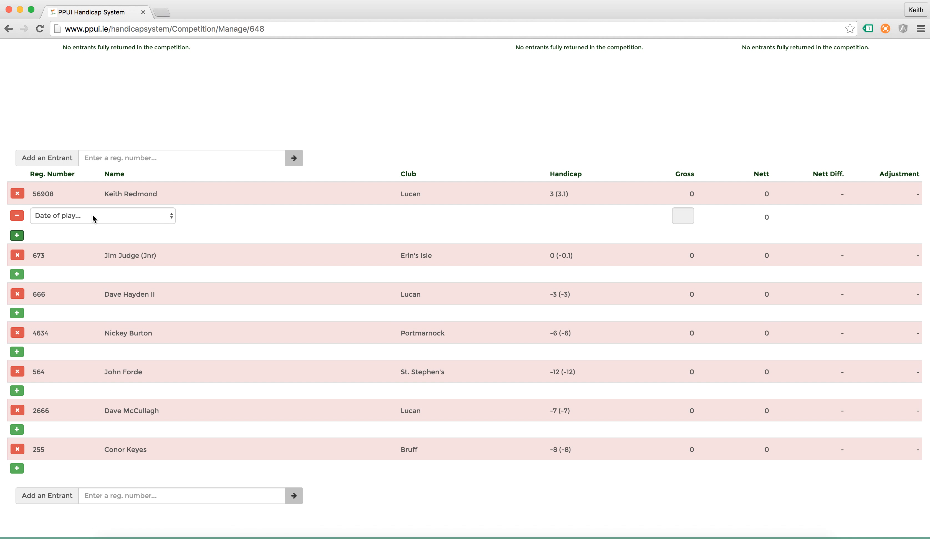
scroll(248, 241, up, 6)
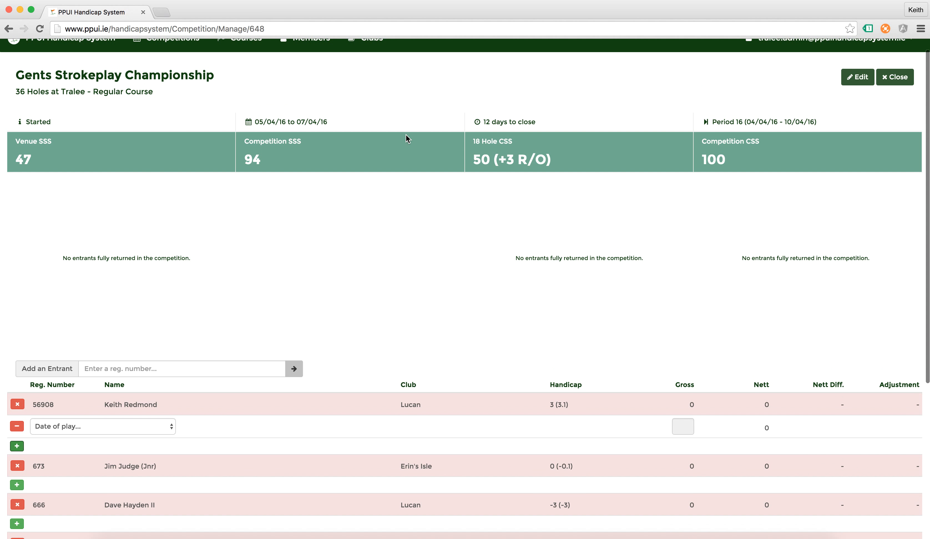
scroll(308, 258, down, 2)
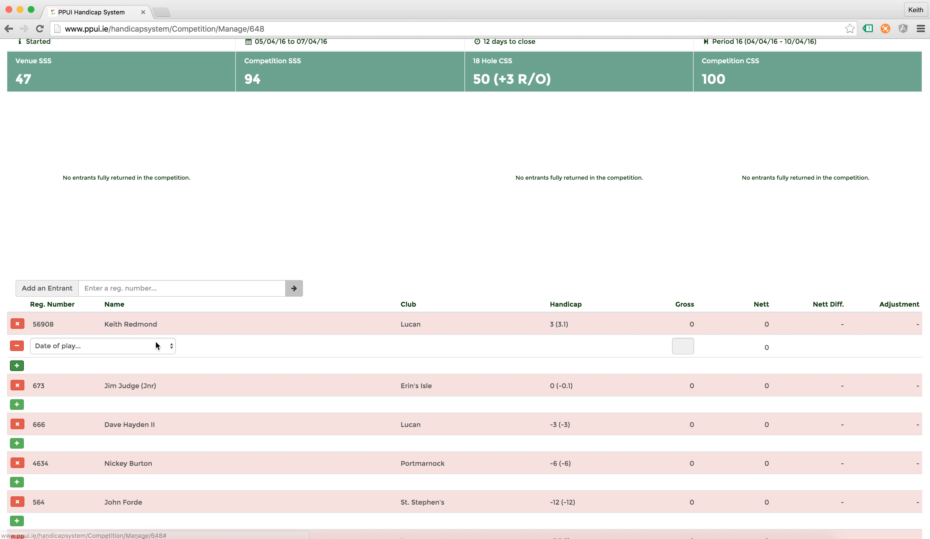
click(157, 351)
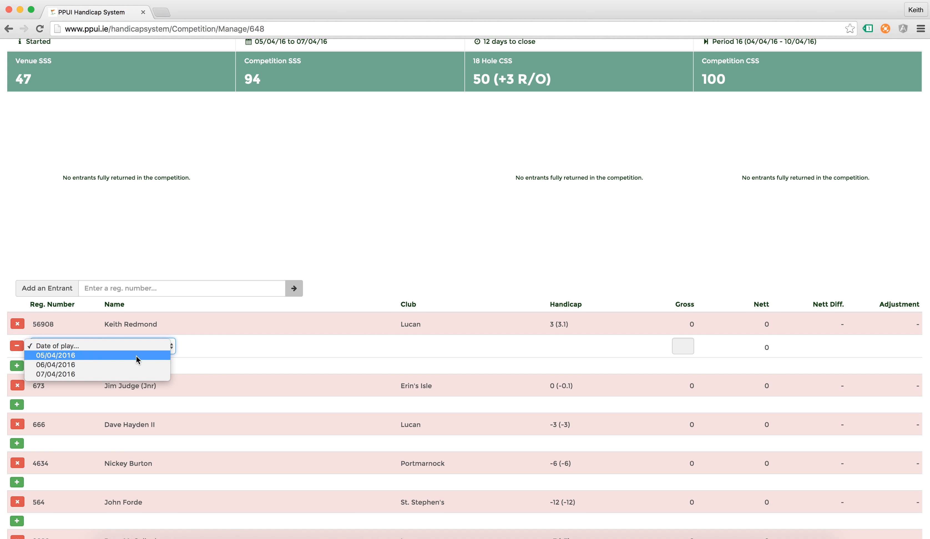
click(126, 366)
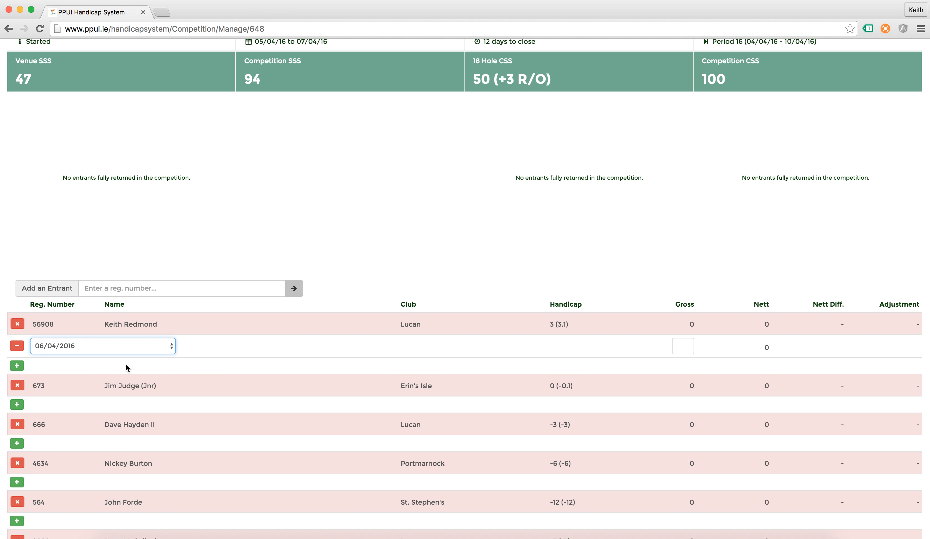
scroll(244, 289, up, 1)
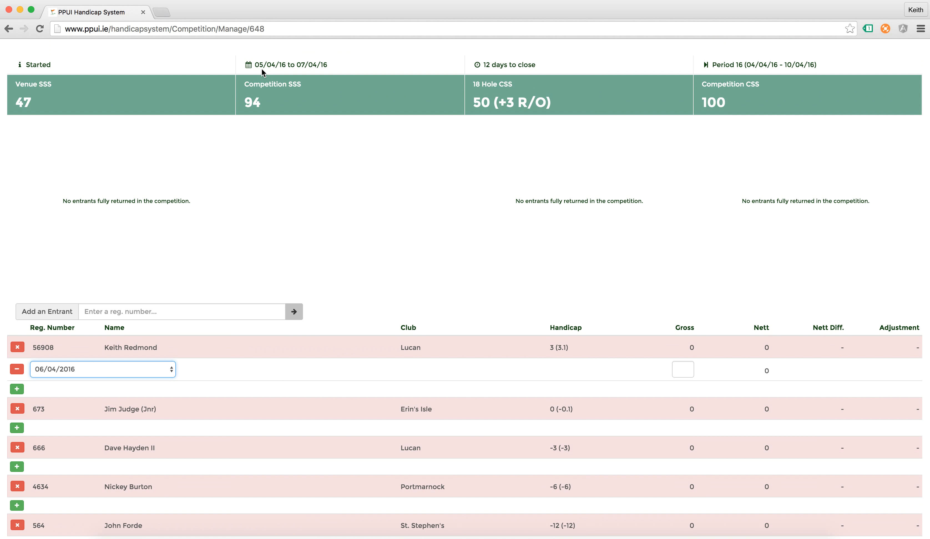
click(163, 368)
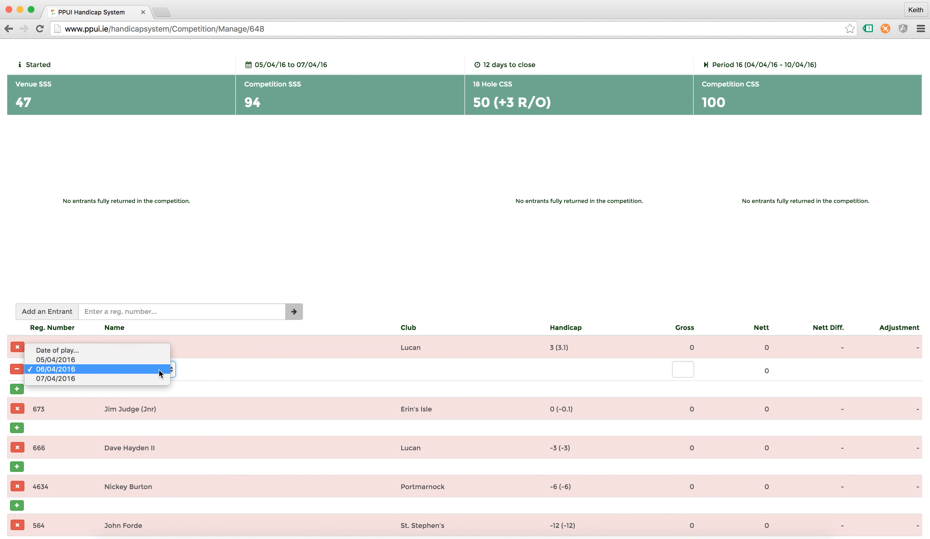
click(159, 370)
Enter a gross score of 51 for that round, giving a nett of 54
click(677, 371)
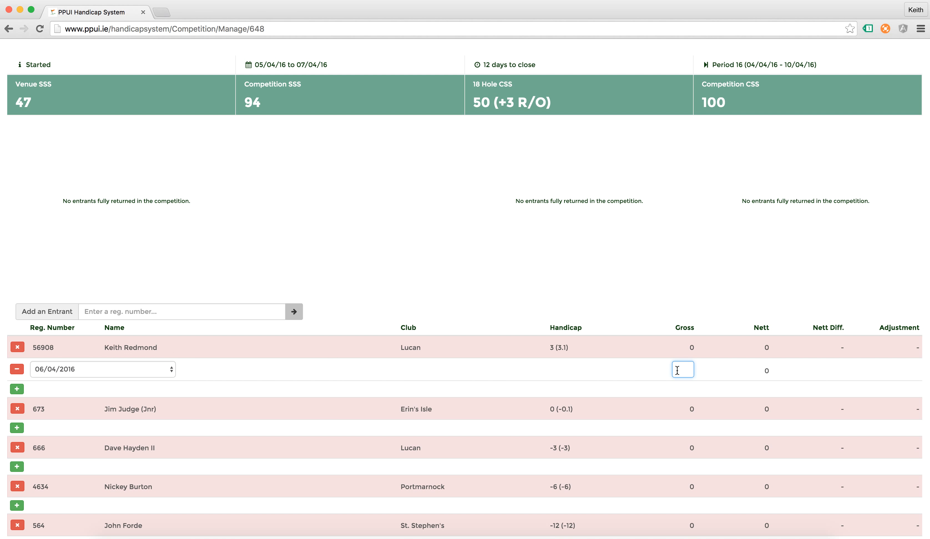
text(51)
click(658, 370)
scroll(629, 371, down, 1)
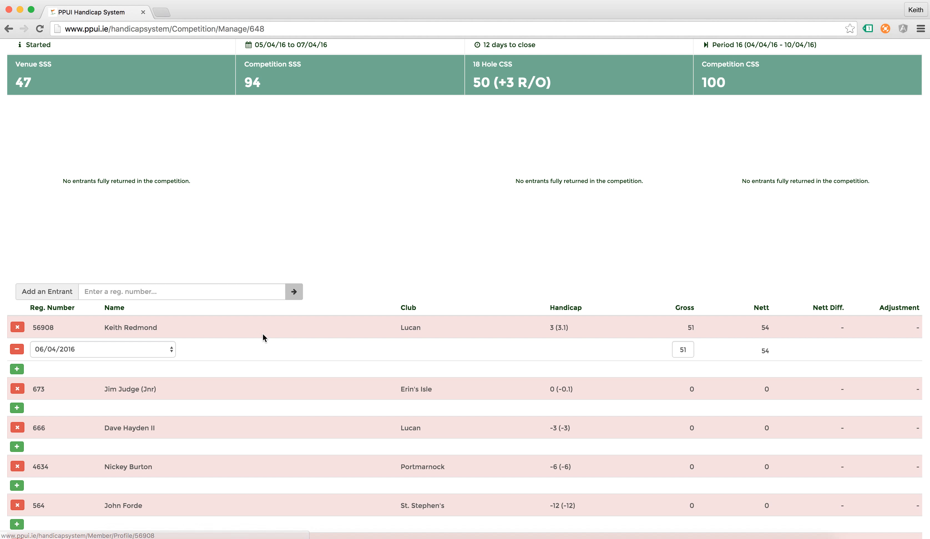
scroll(291, 335, up, 3)
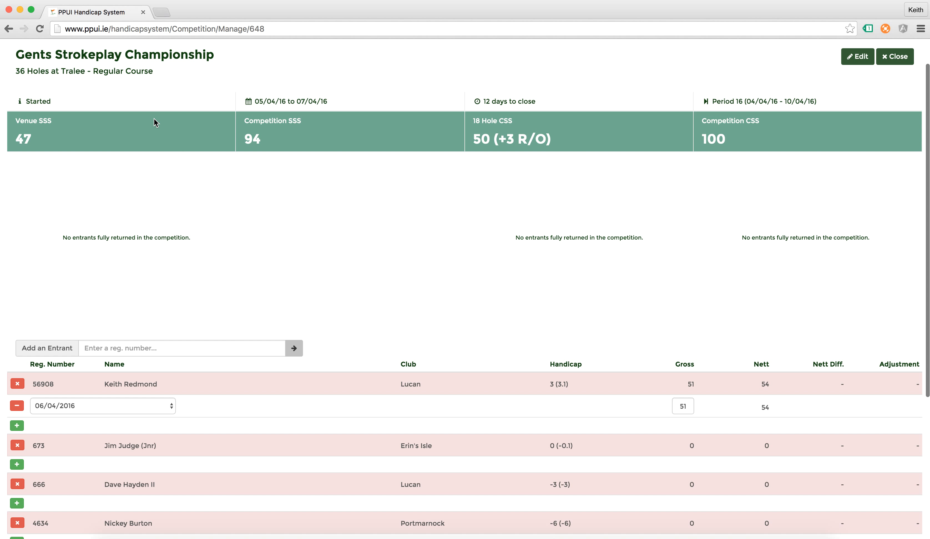
scroll(311, 285, down, 4)
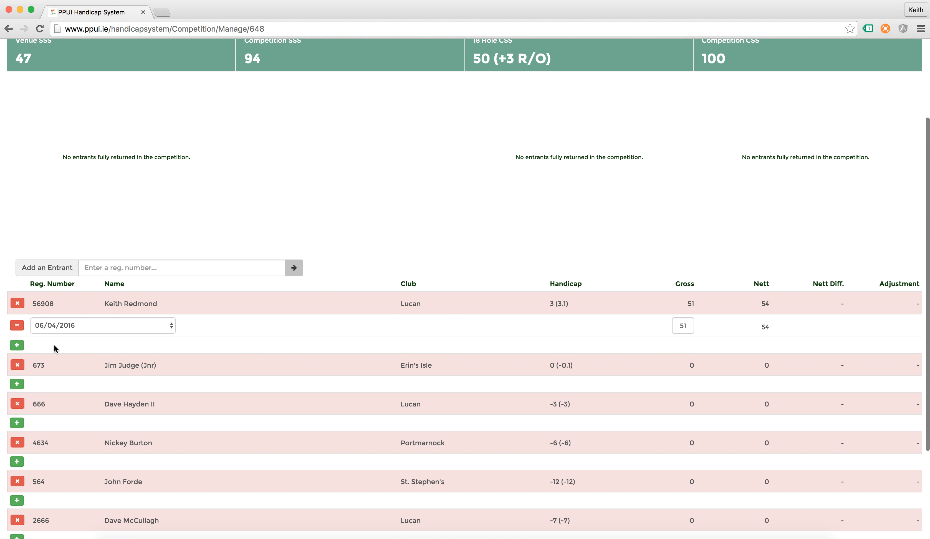
Add a second 06/04/2016 round of 52 for the first entrant, totalling 103 gross and 109 nett
click(17, 345)
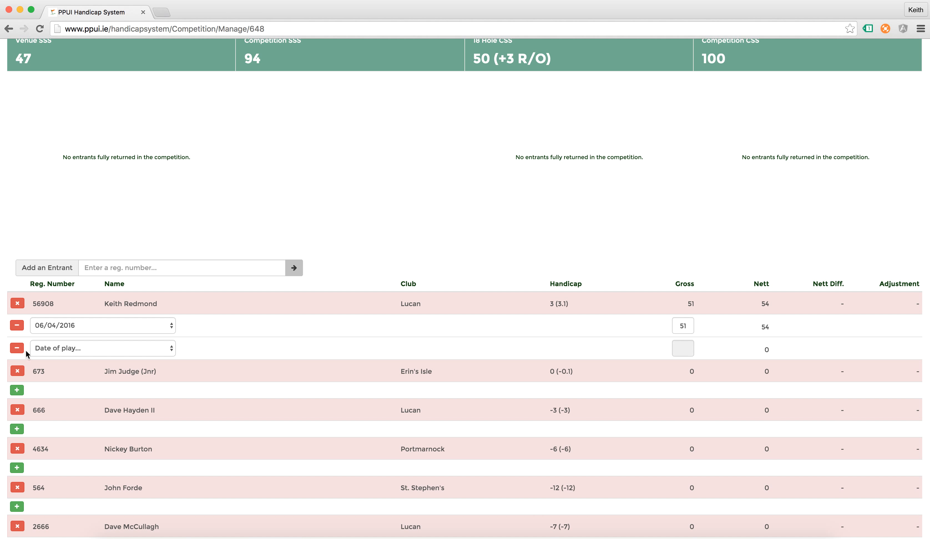
click(83, 348)
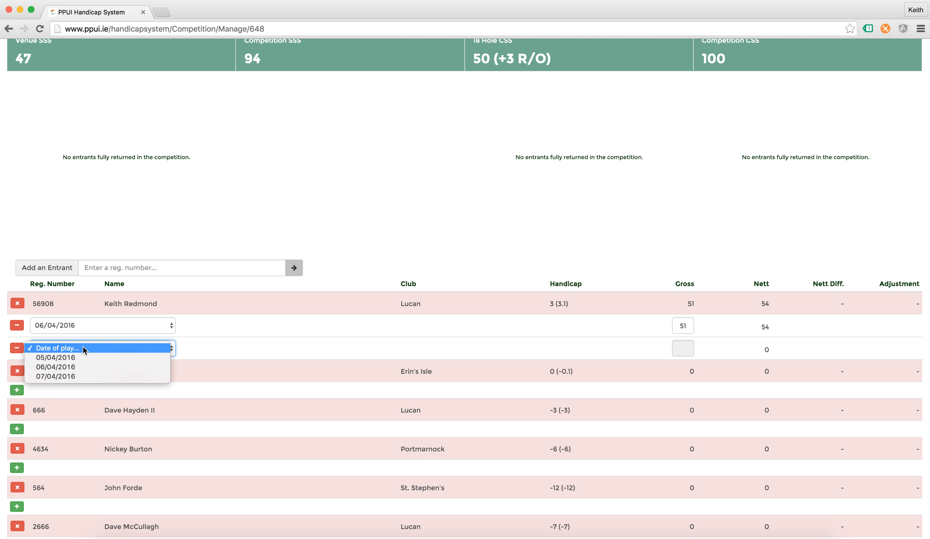
click(77, 366)
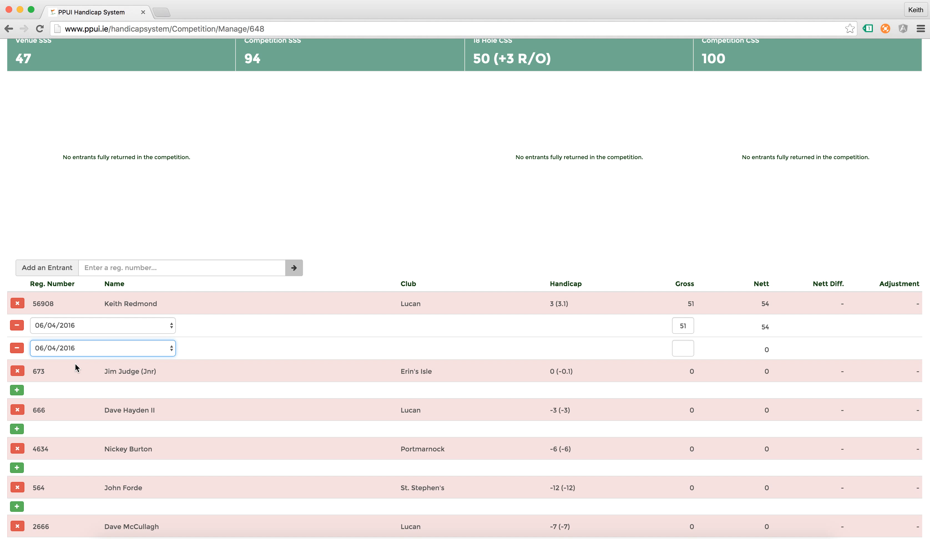
click(677, 348)
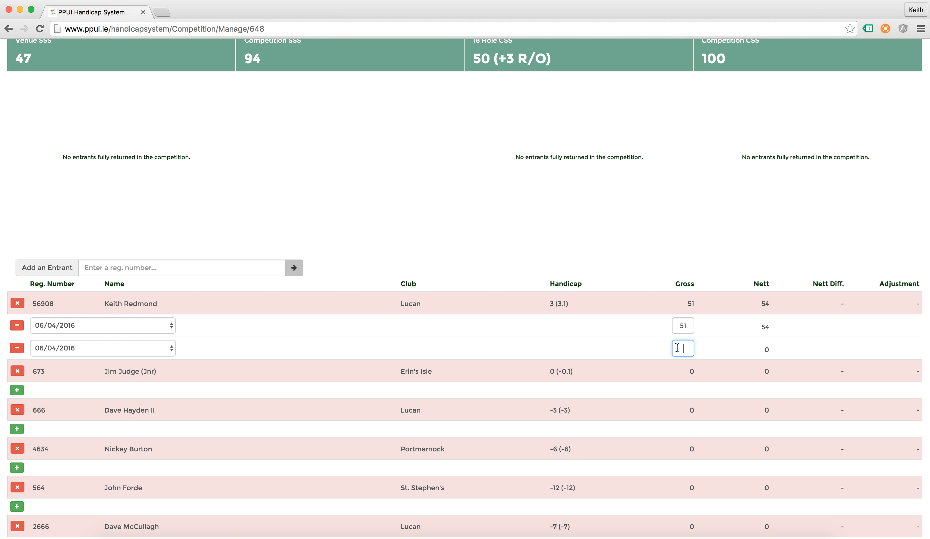
text(52)
click(641, 341)
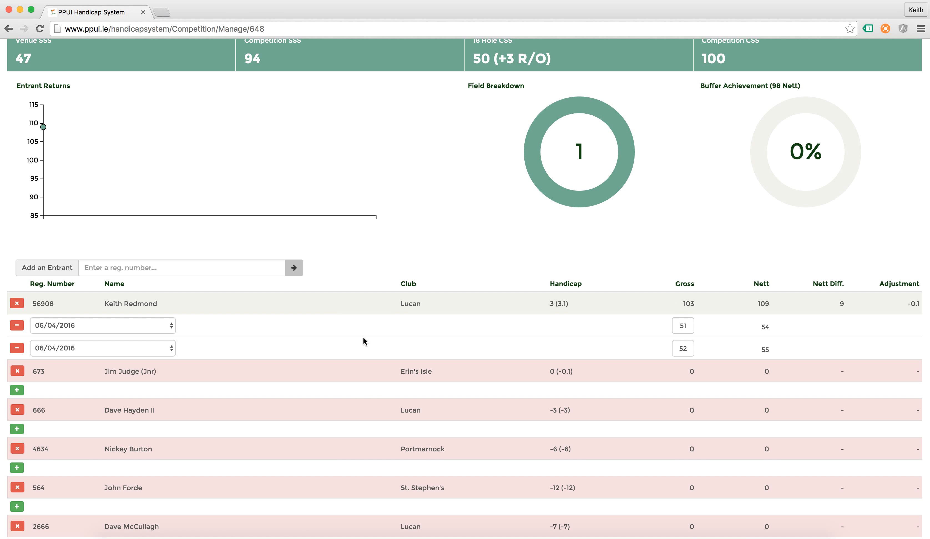
scroll(363, 337, down, 1)
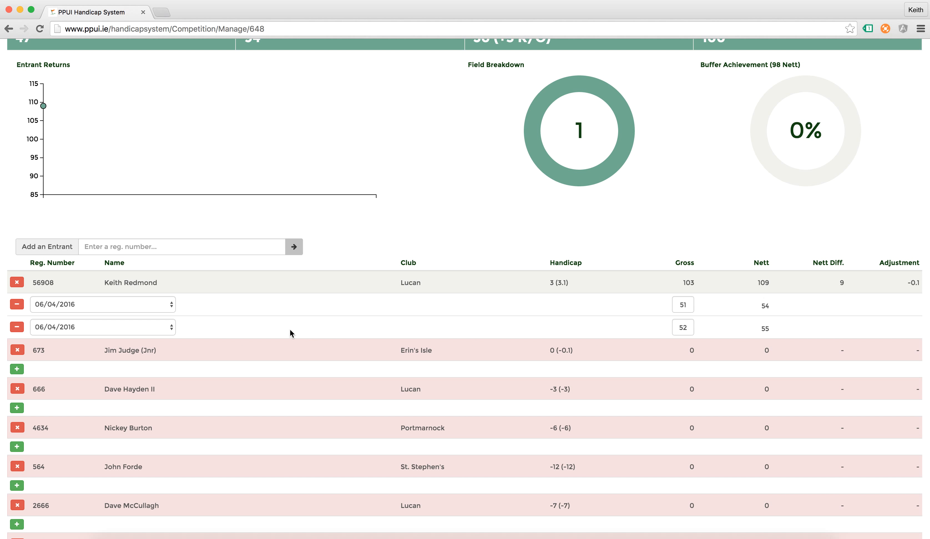
scroll(291, 334, down, 1)
scroll(290, 329, down, 5)
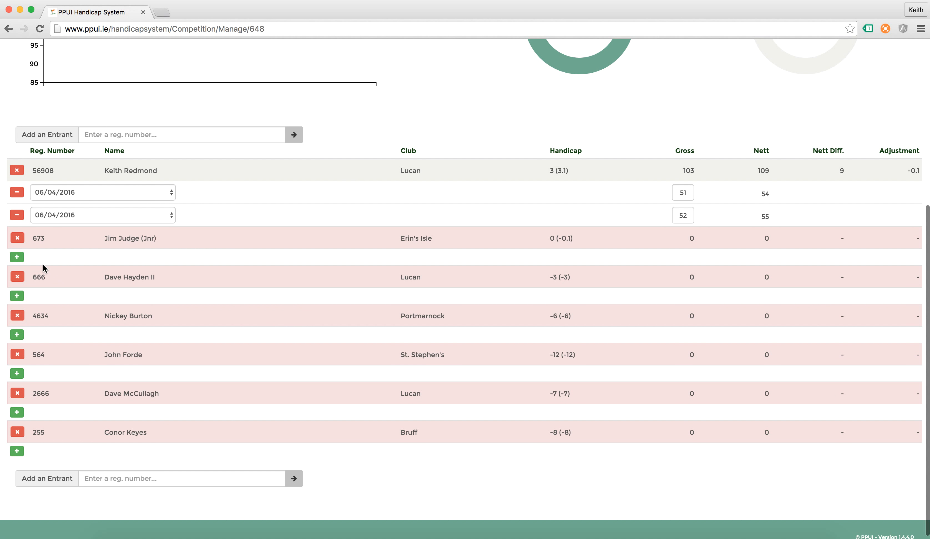
Give the second entrant rounds of 49 on 06/04/2016 and 51 on 07/04/2016
click(16, 257)
click(120, 259)
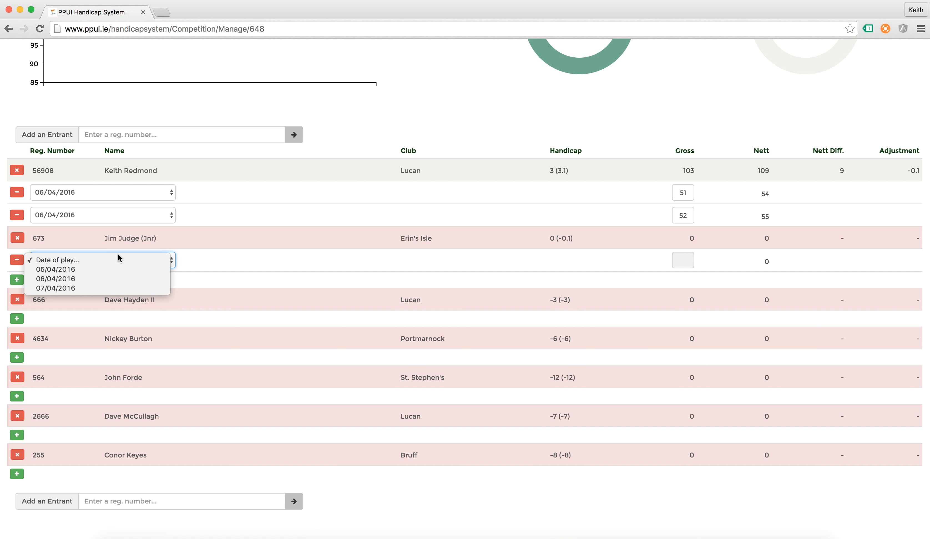
click(105, 279)
click(685, 254)
text(49)
click(571, 262)
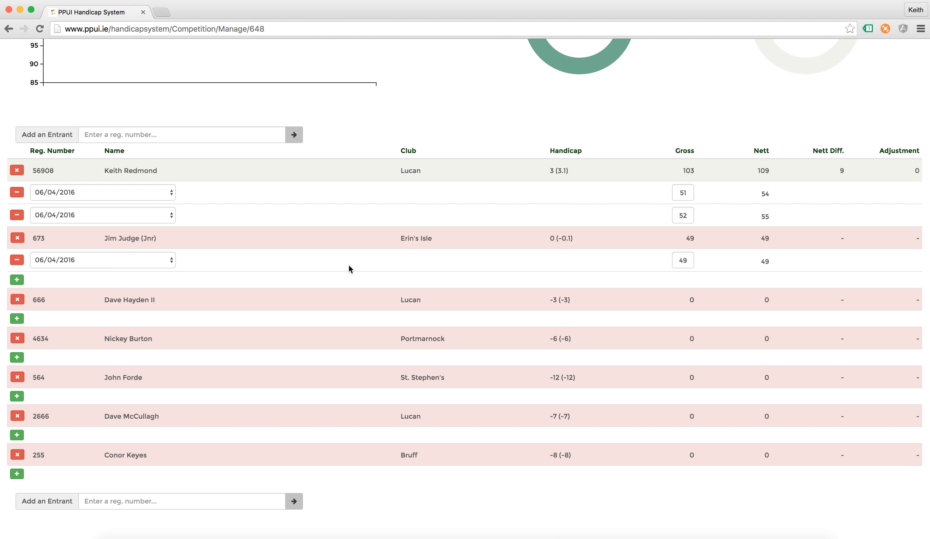
click(17, 279)
click(56, 283)
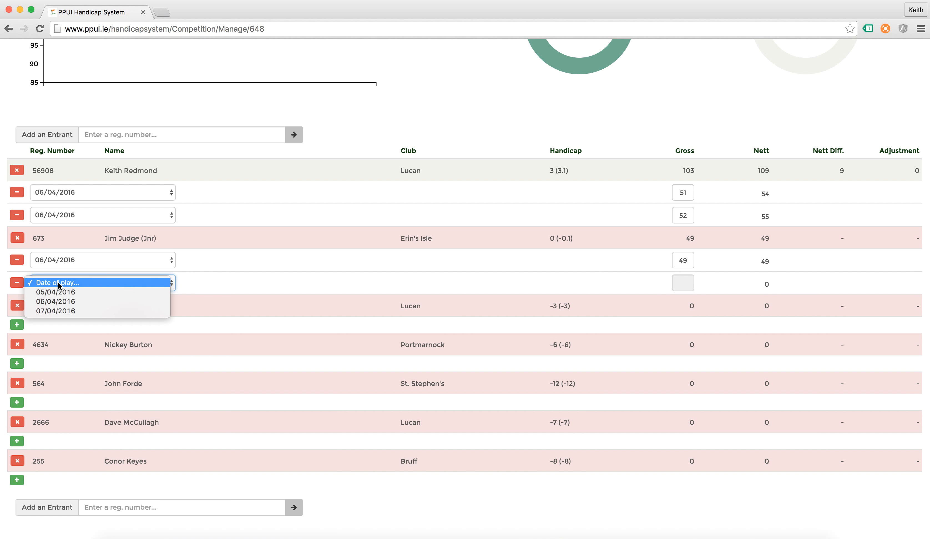
click(56, 311)
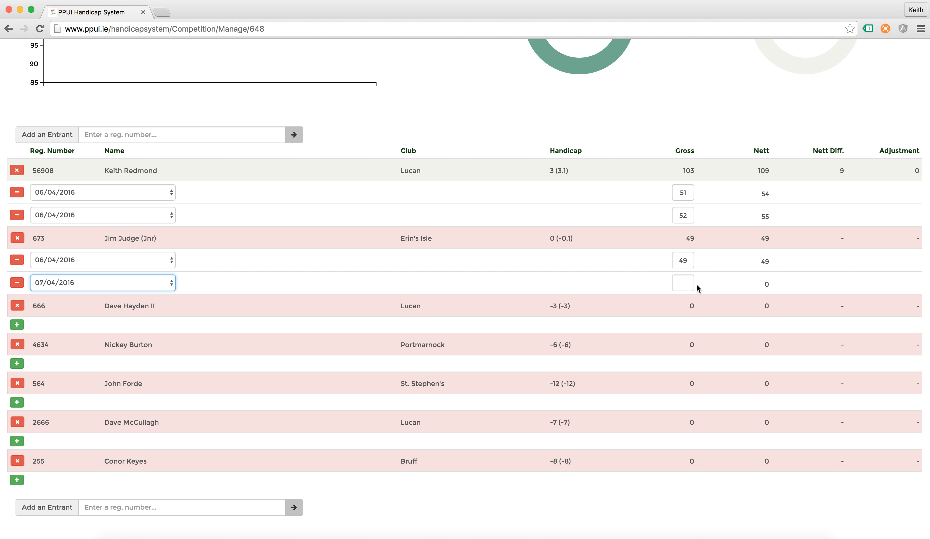
click(689, 284)
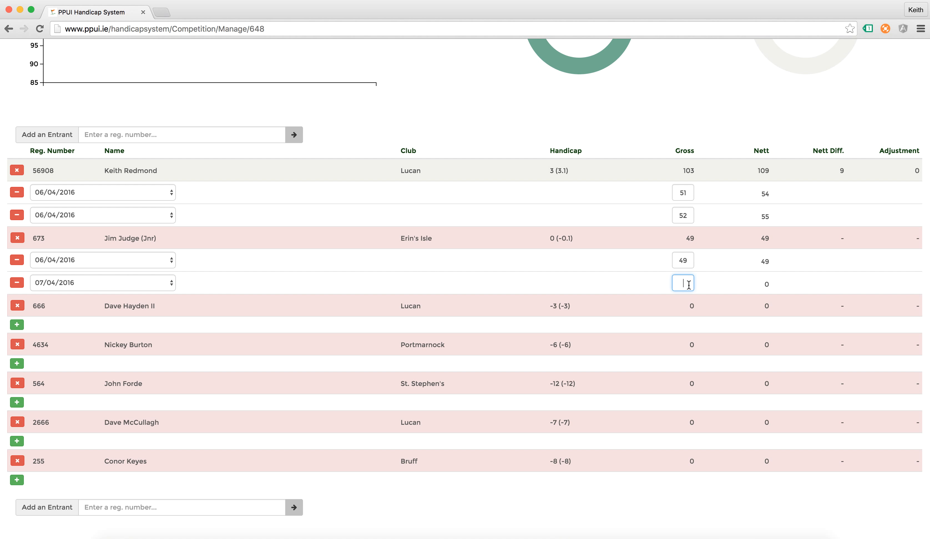
text(51)
click(640, 289)
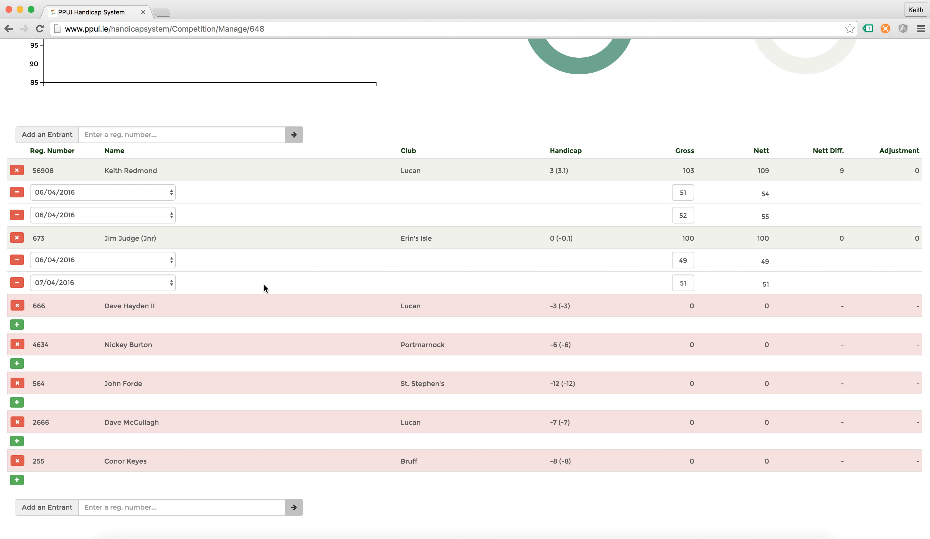
Give the Lucan entrant rounds of 50 on 06/04/2016 and 51 on 07/04/2016
click(17, 325)
click(74, 328)
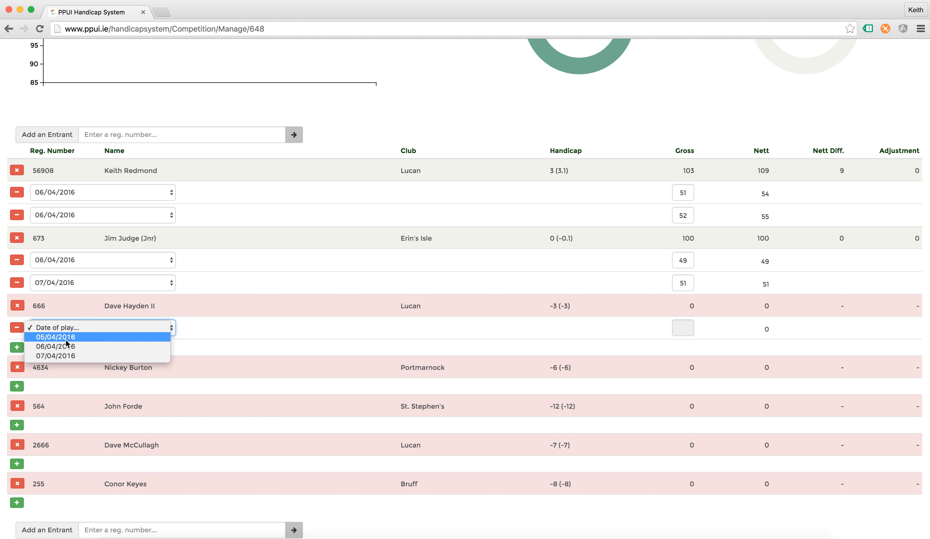
click(68, 346)
click(681, 326)
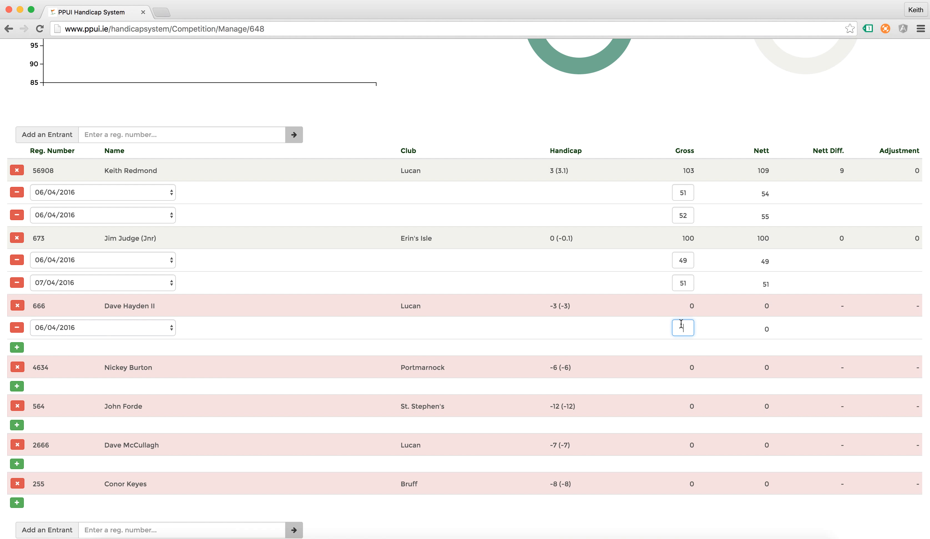
text(50)
click(573, 325)
click(16, 347)
click(52, 350)
click(61, 377)
click(680, 348)
text(51)
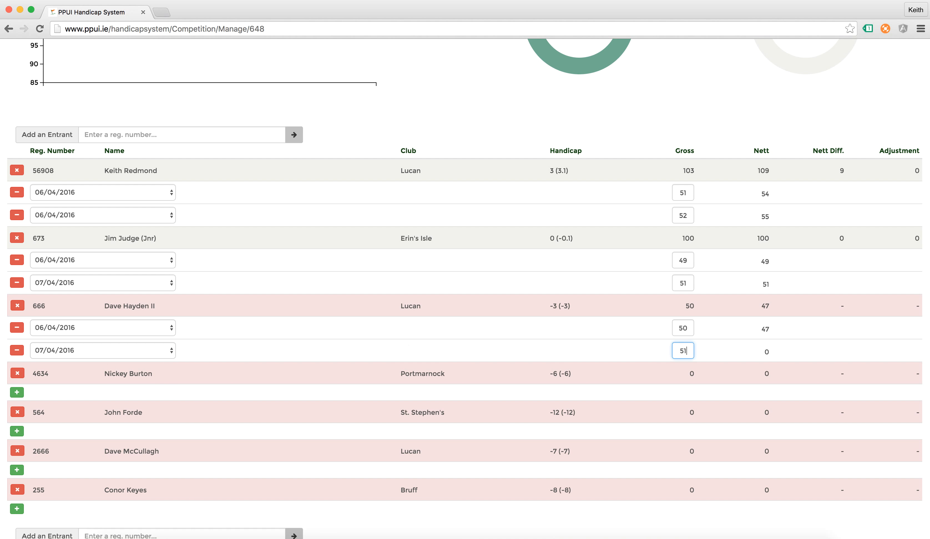
click(619, 340)
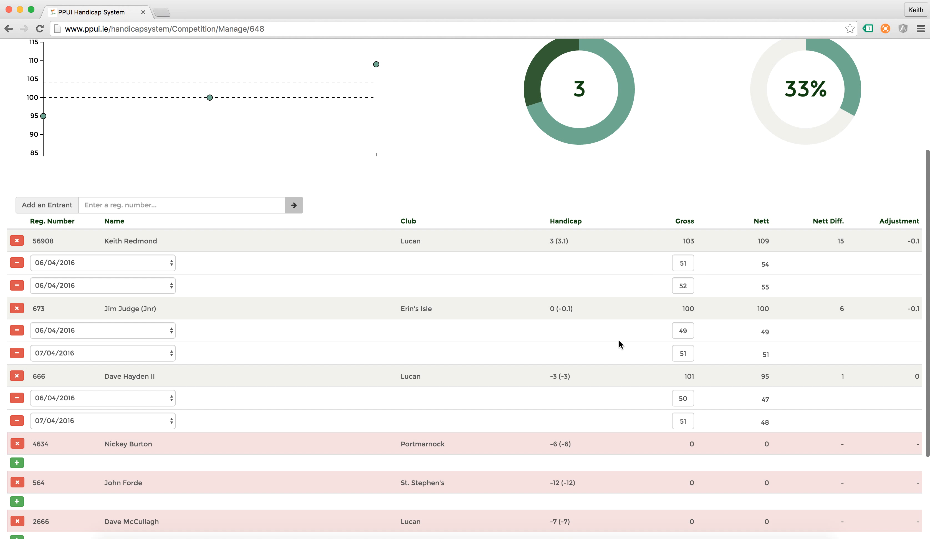
scroll(619, 341, up, 3)
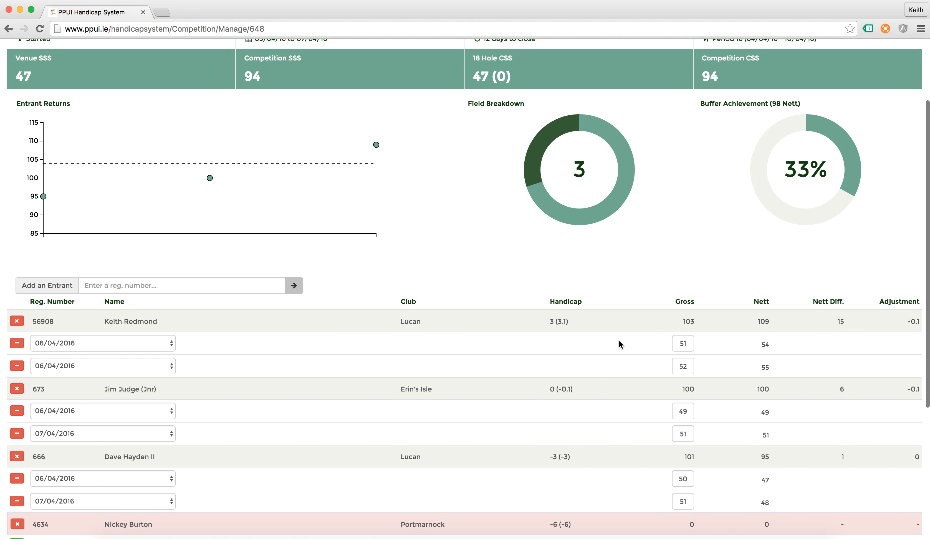
scroll(574, 258, up, 2)
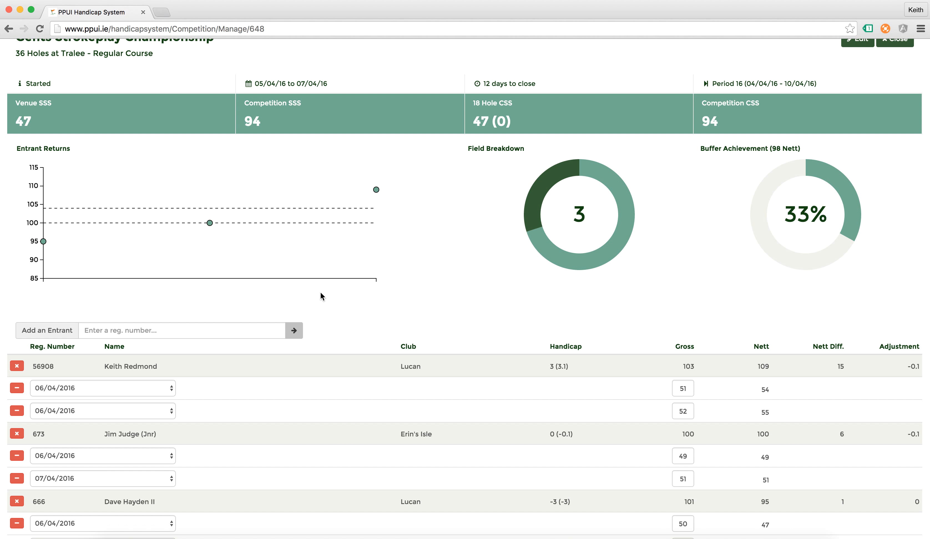
mouse_move(209, 223)
mouse_move(43, 242)
scroll(330, 222, up, 2)
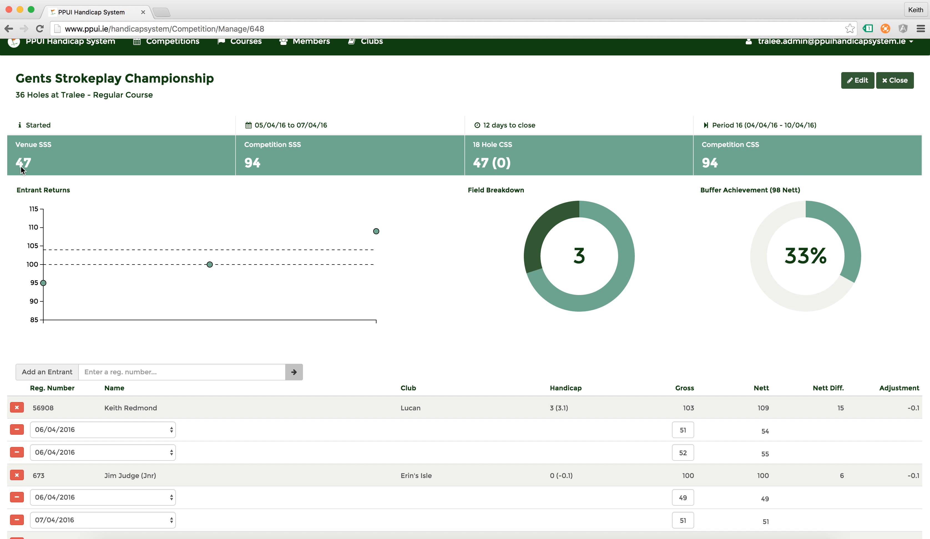
scroll(466, 417, down, 5)
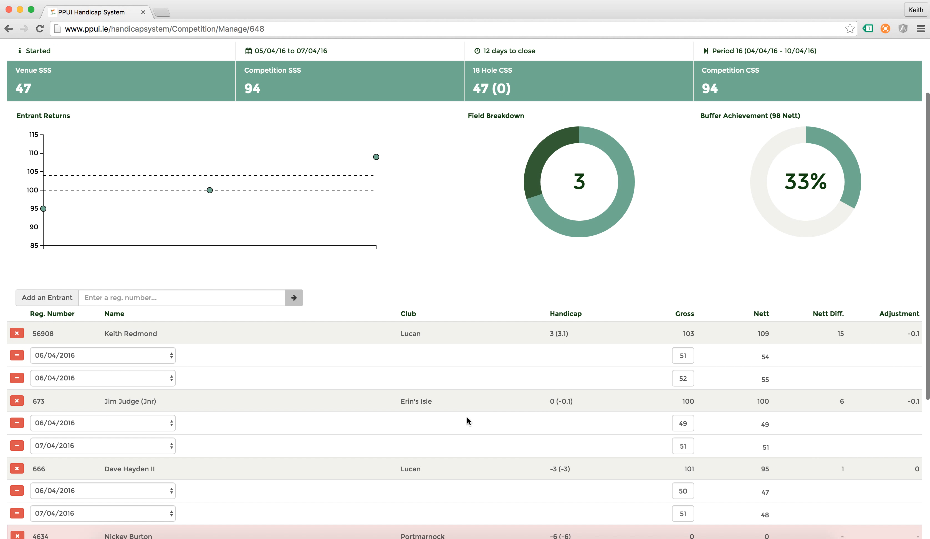
scroll(466, 417, down, 4)
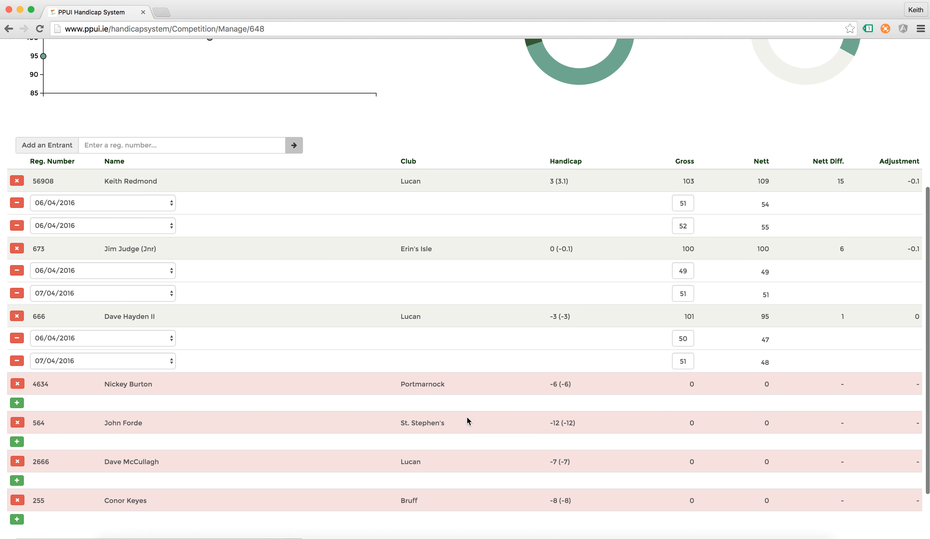
Add a 05/04/2016 round of 52 for the Portmarnock entrant
click(16, 384)
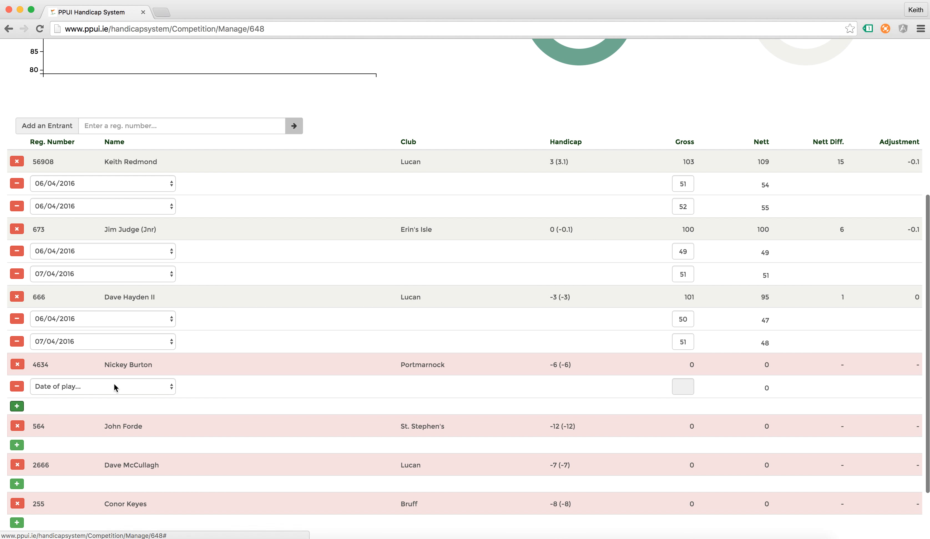
click(115, 386)
click(93, 396)
click(691, 389)
text(52)
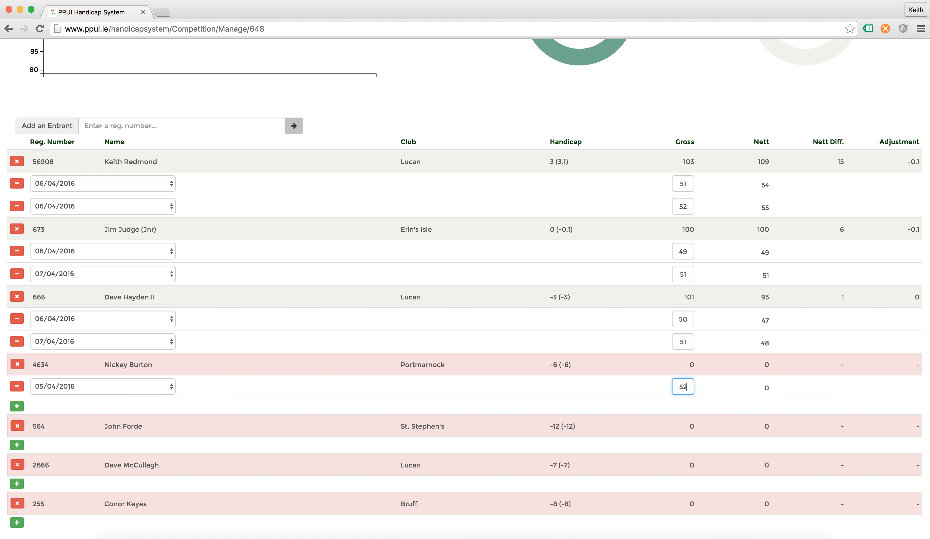
click(589, 398)
Add a second 05/04/2016 round of 50, giving 102 gross, 90 nett and adjustment 0.4
click(16, 408)
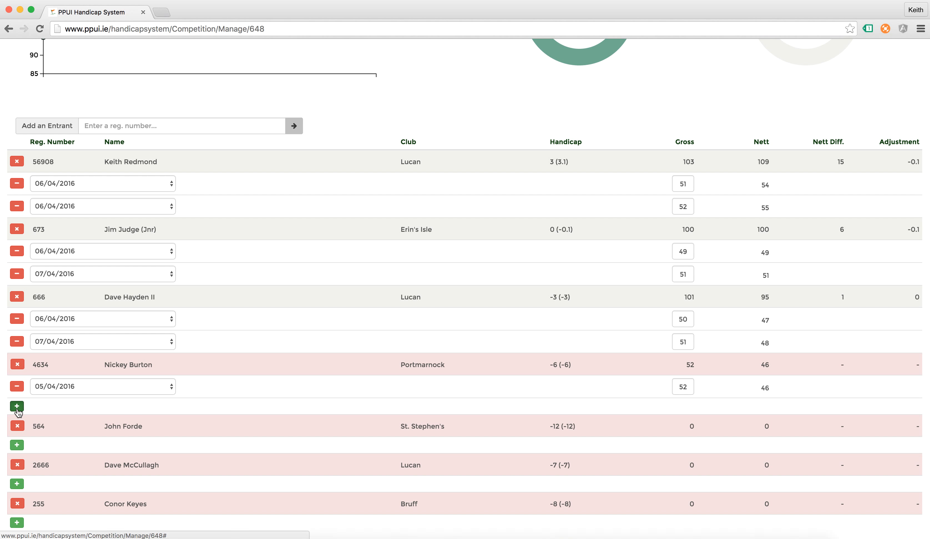
click(82, 409)
click(79, 419)
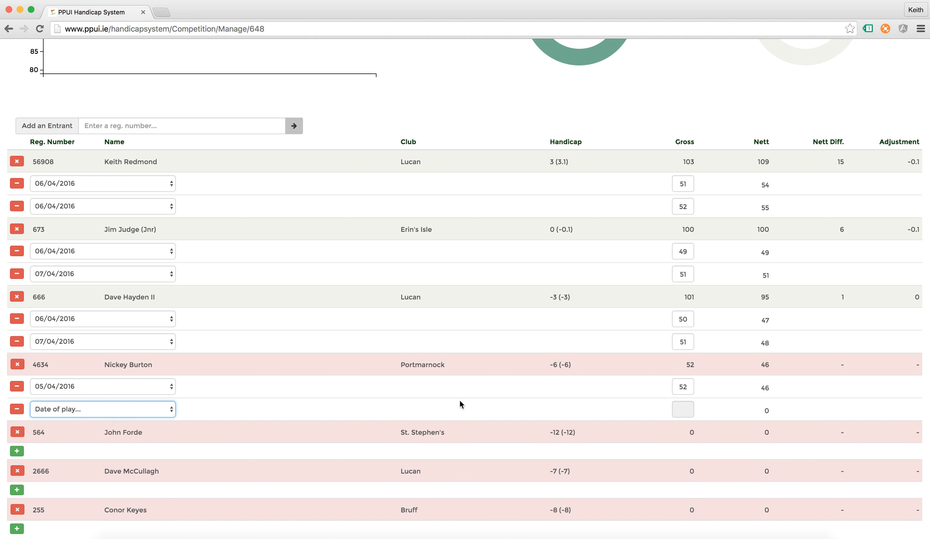
click(688, 408)
text(50)
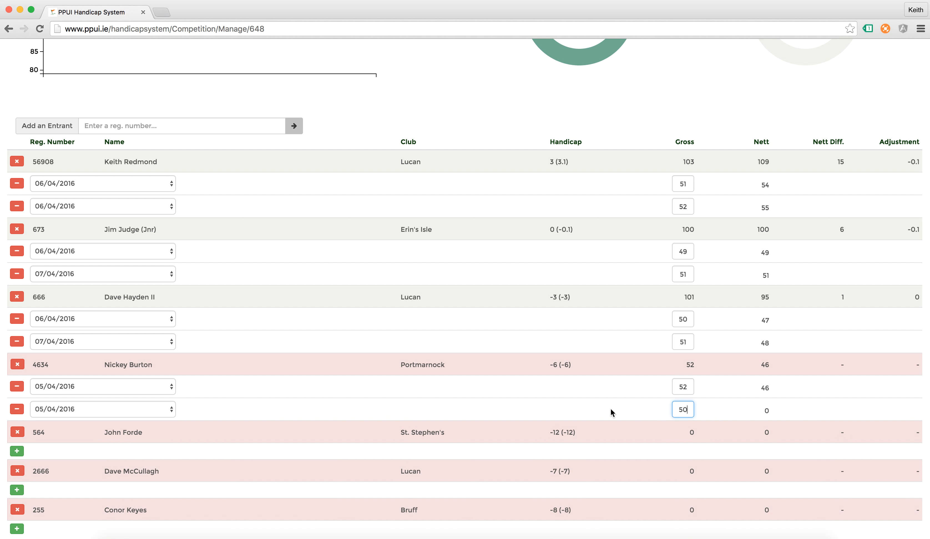
click(551, 395)
scroll(332, 414, down, 3)
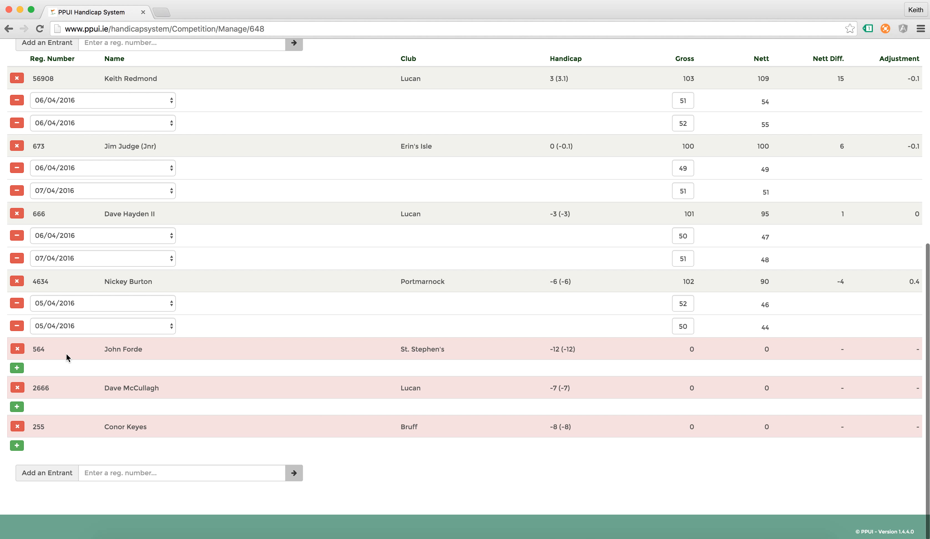
click(17, 367)
Give the St. Stephen's entrant rounds of 57 on 06/04/2016 and 69 on 07/04/2016
click(104, 374)
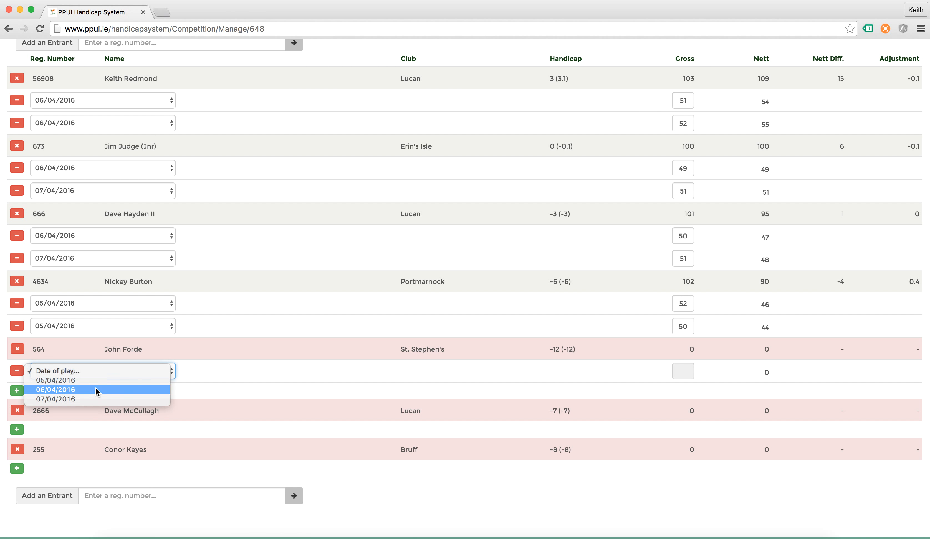
click(99, 392)
click(676, 378)
text(57)
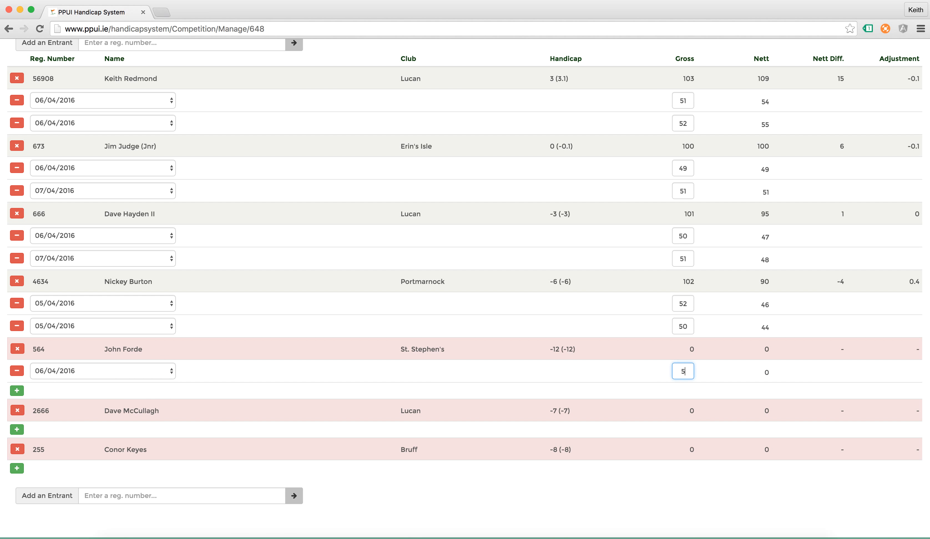
click(296, 374)
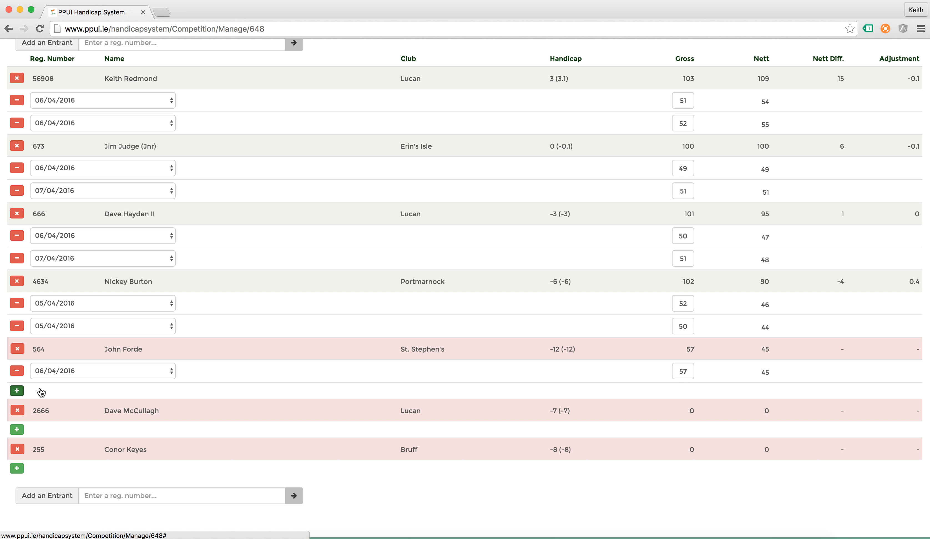
click(17, 391)
click(72, 393)
click(69, 422)
click(682, 393)
text(69)
click(524, 371)
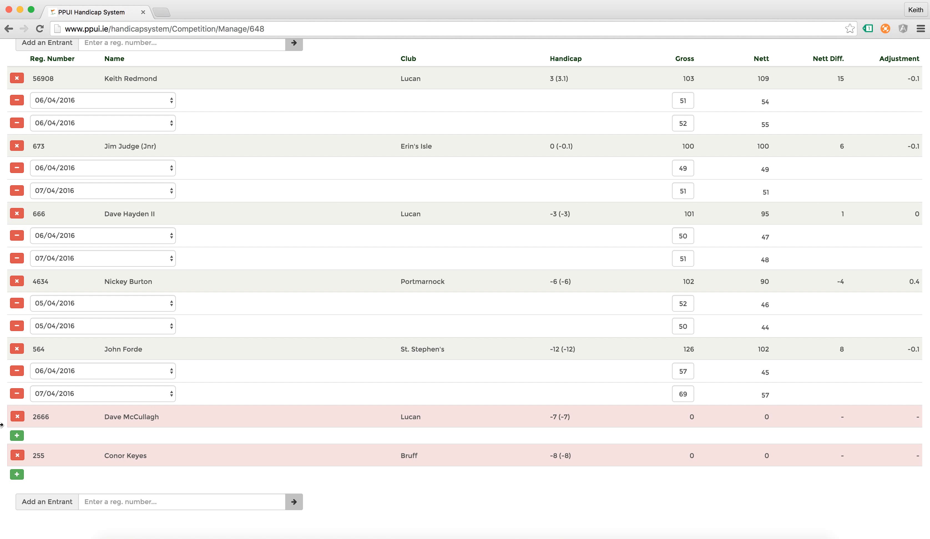
Give the Bruff entrant two 06/04/2016 rounds of 56 and 57, totalling 113 gross
click(16, 474)
scroll(208, 430, down, 2)
click(172, 432)
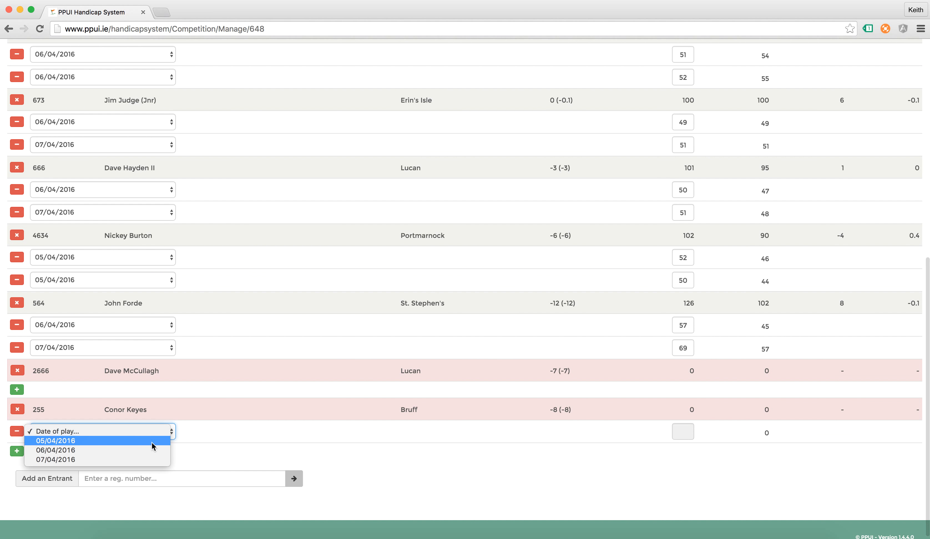
click(141, 448)
click(683, 430)
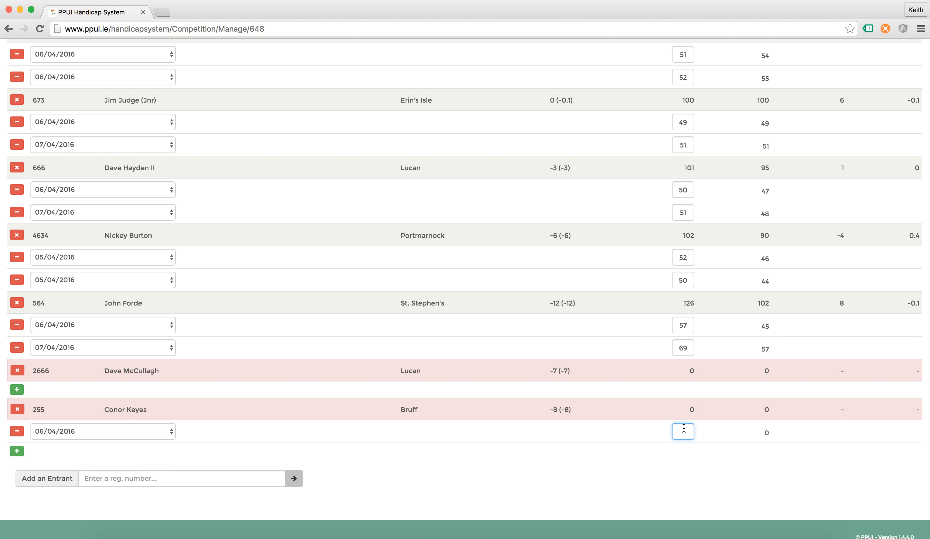
text(56)
key(Tab)
click(17, 451)
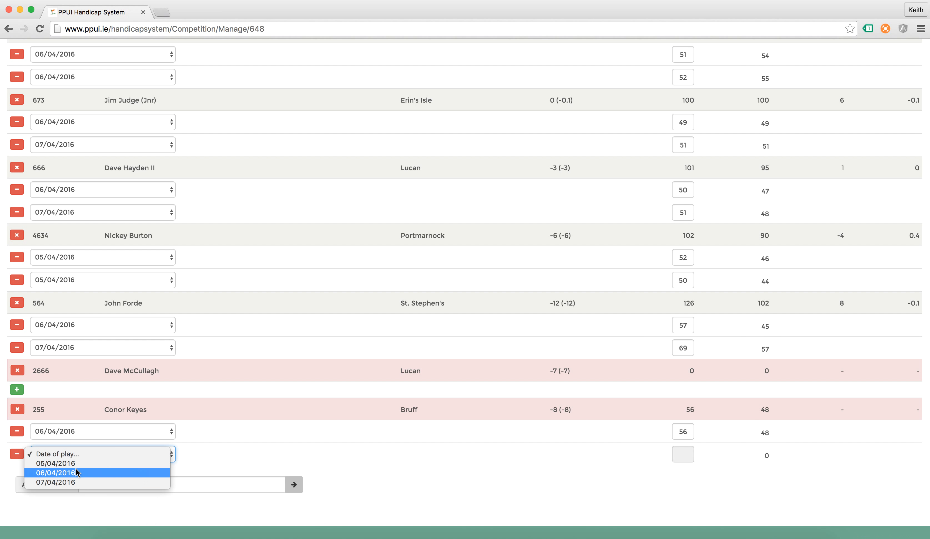
click(76, 471)
click(678, 455)
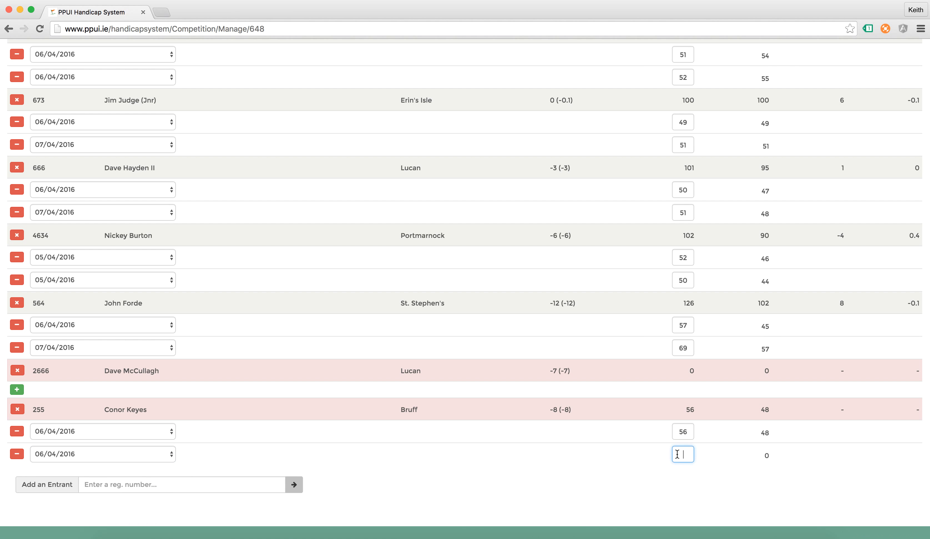
text(57)
click(622, 443)
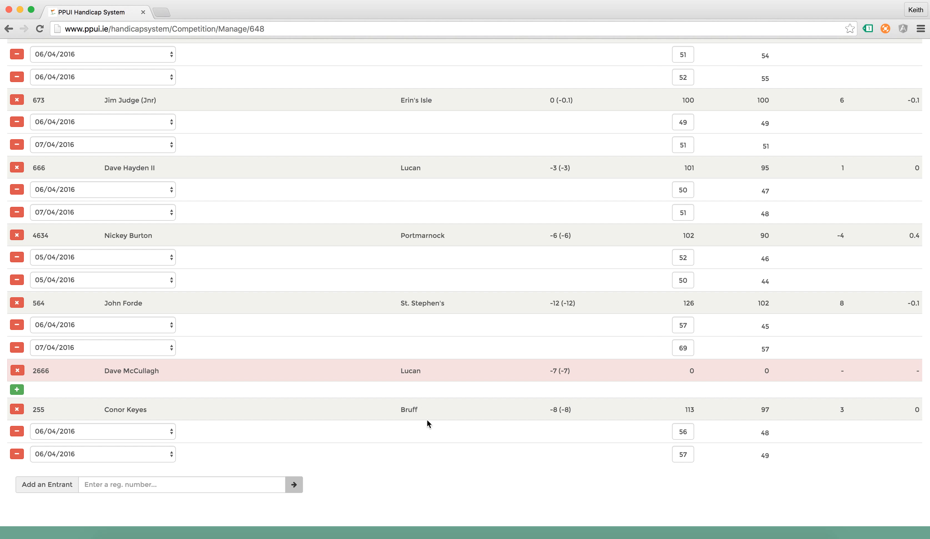
scroll(298, 424, up, 1)
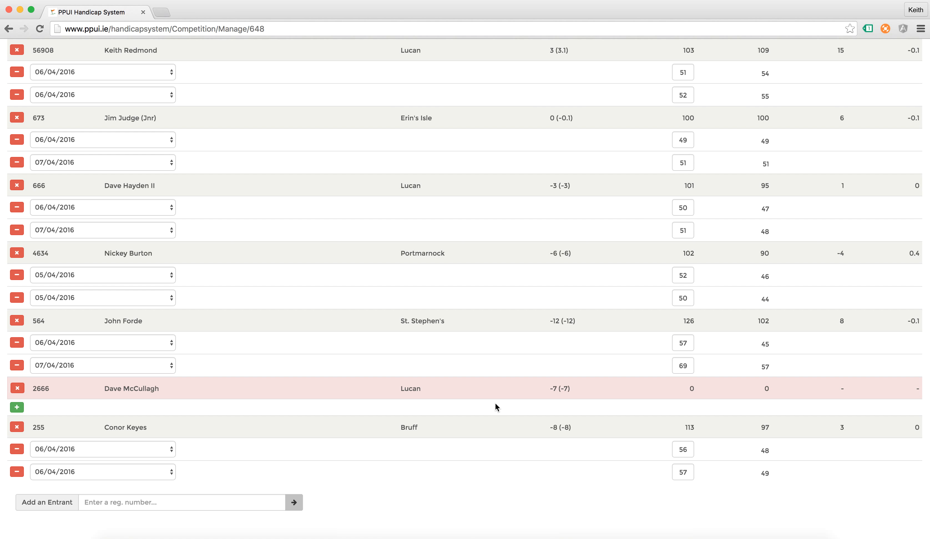
scroll(496, 404, up, 1)
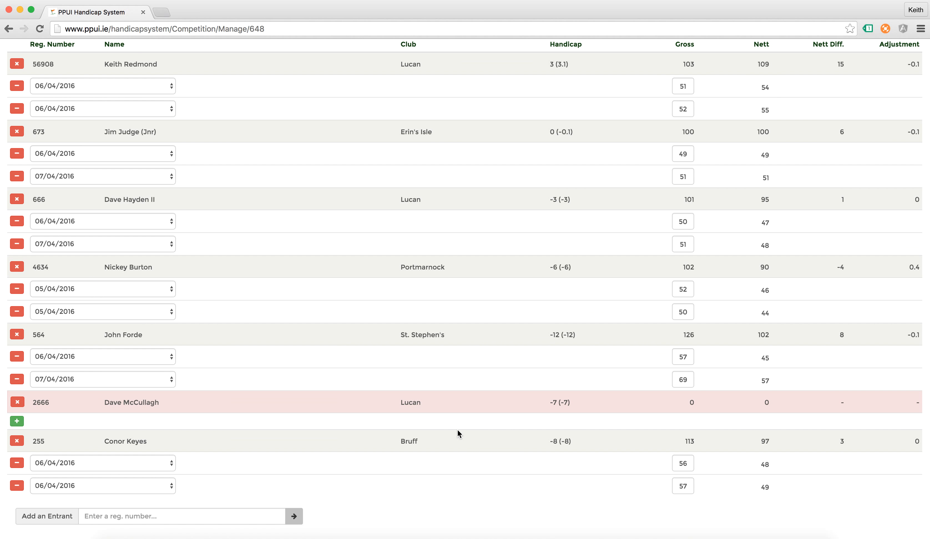
scroll(457, 429, up, 1)
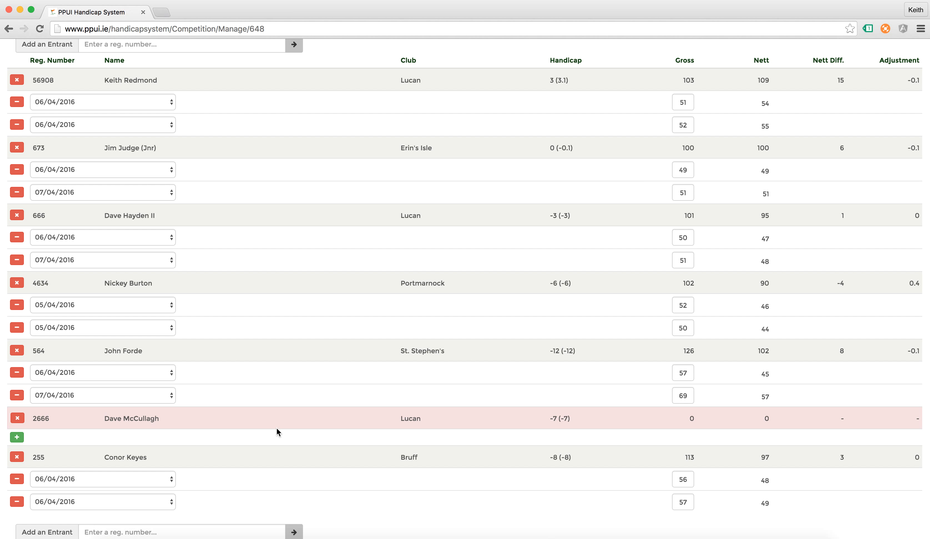
scroll(276, 428, up, 1)
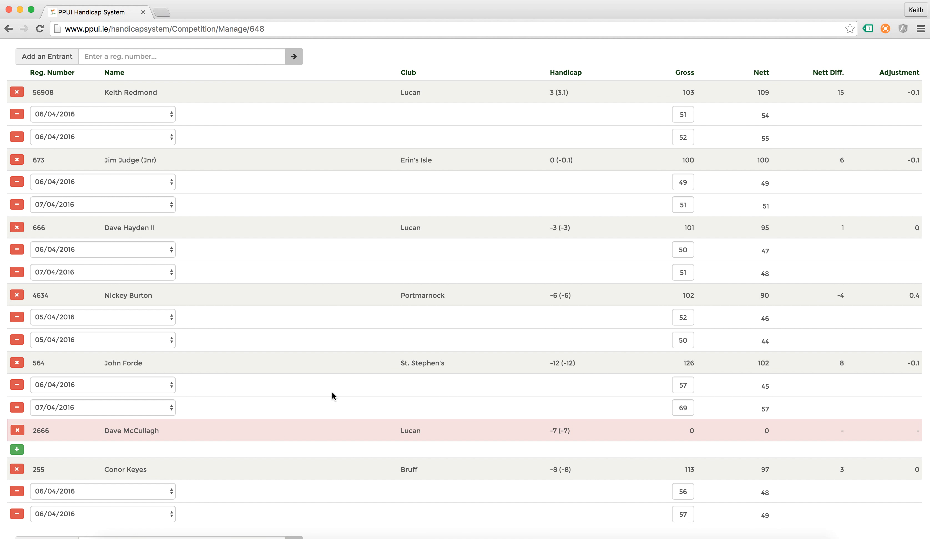
scroll(332, 396, up, 2)
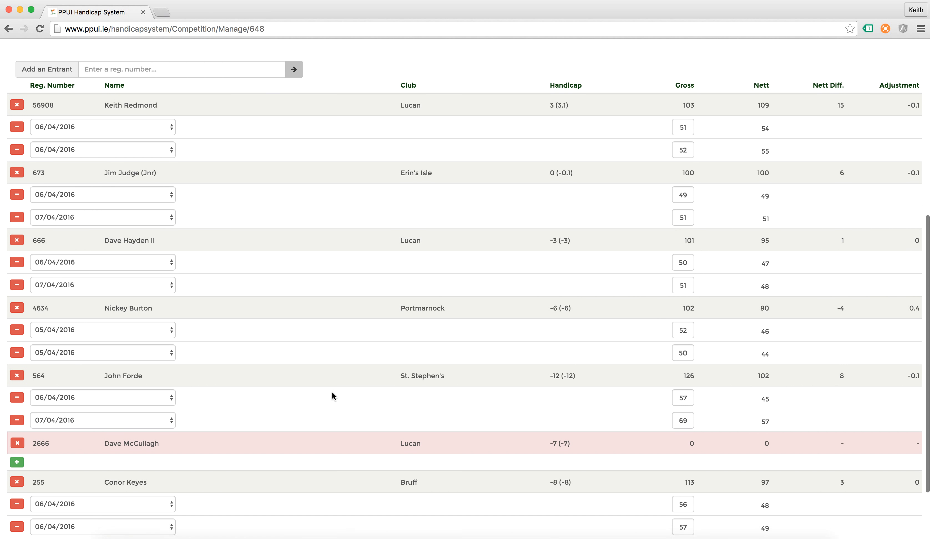
scroll(332, 395, up, 2)
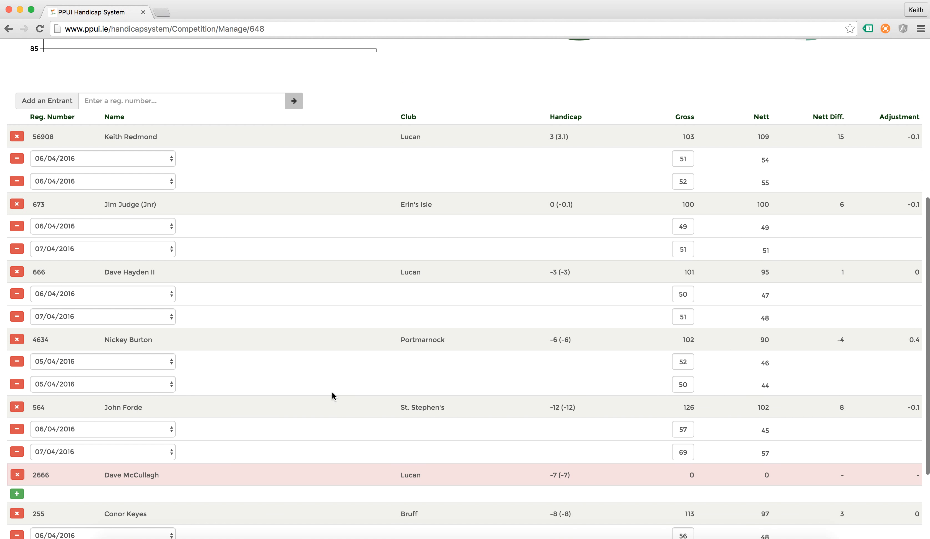
scroll(333, 396, up, 2)
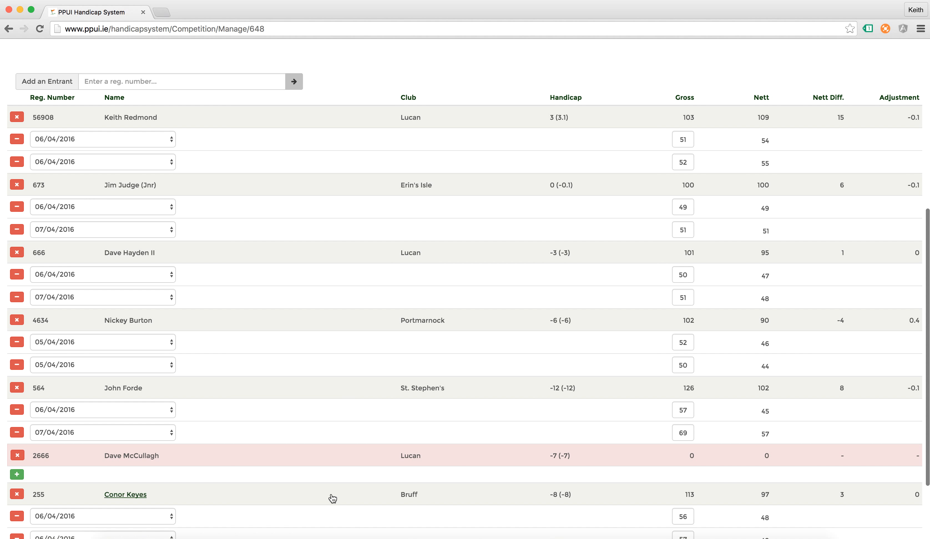
scroll(334, 526, up, 5)
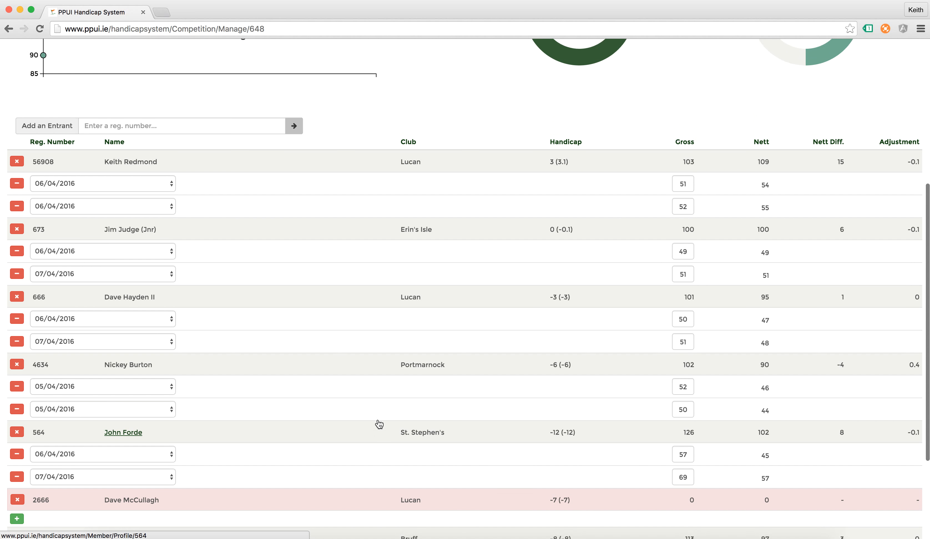
scroll(377, 423, up, 6)
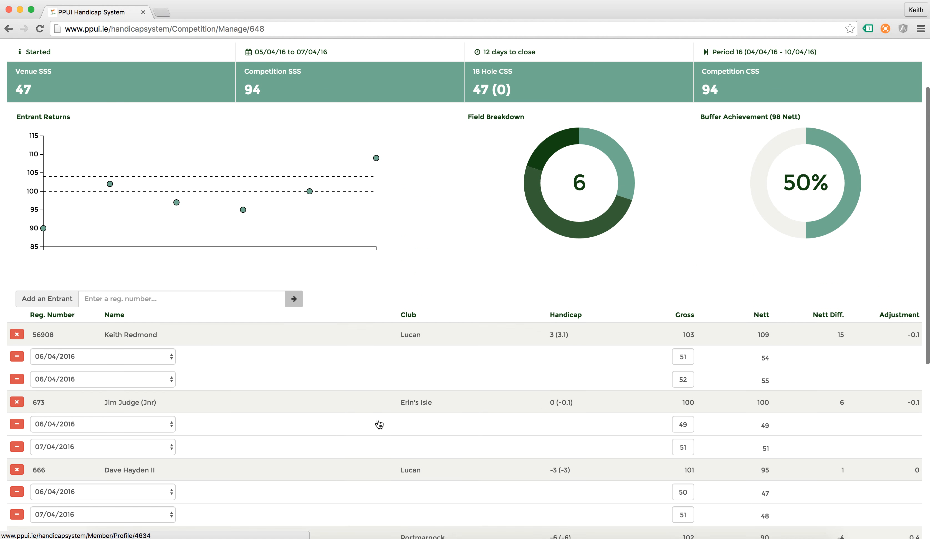
scroll(394, 296, up, 2)
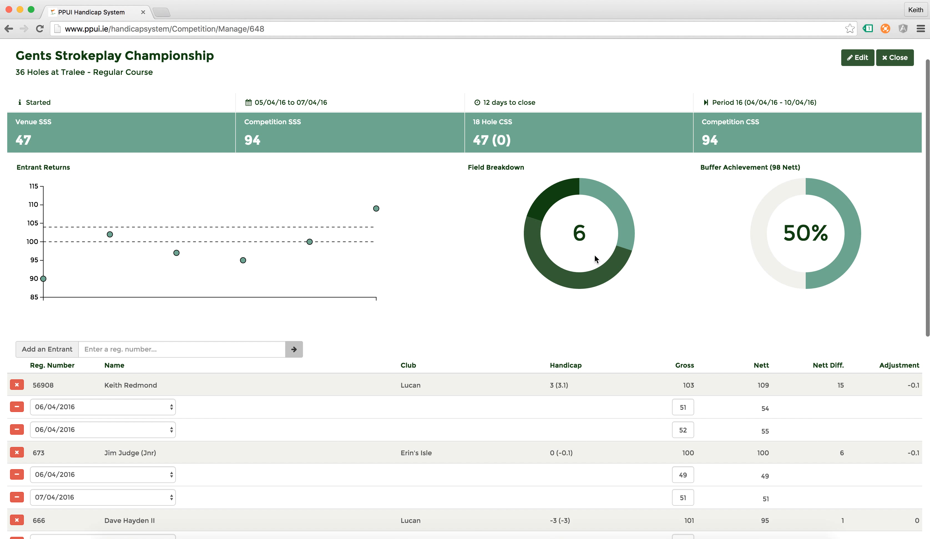
mouse_move(618, 206)
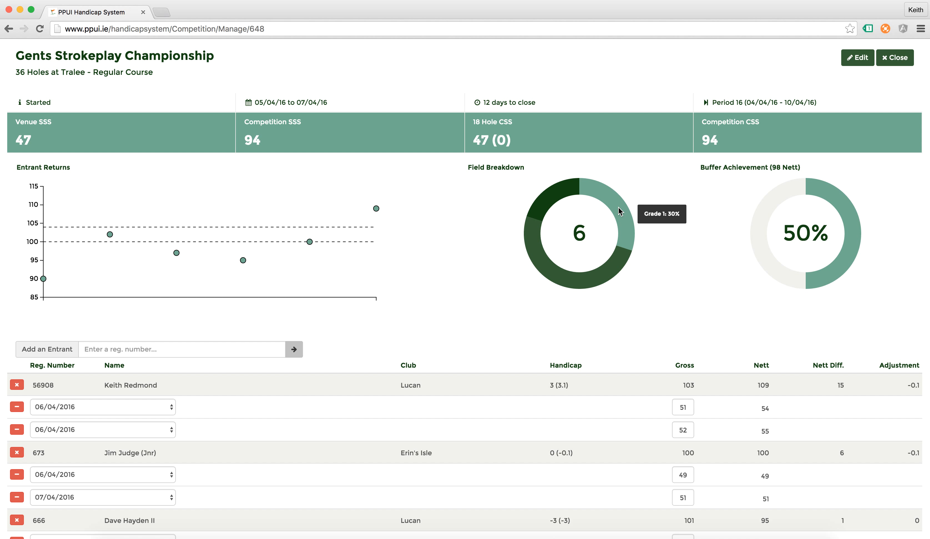
mouse_move(587, 271)
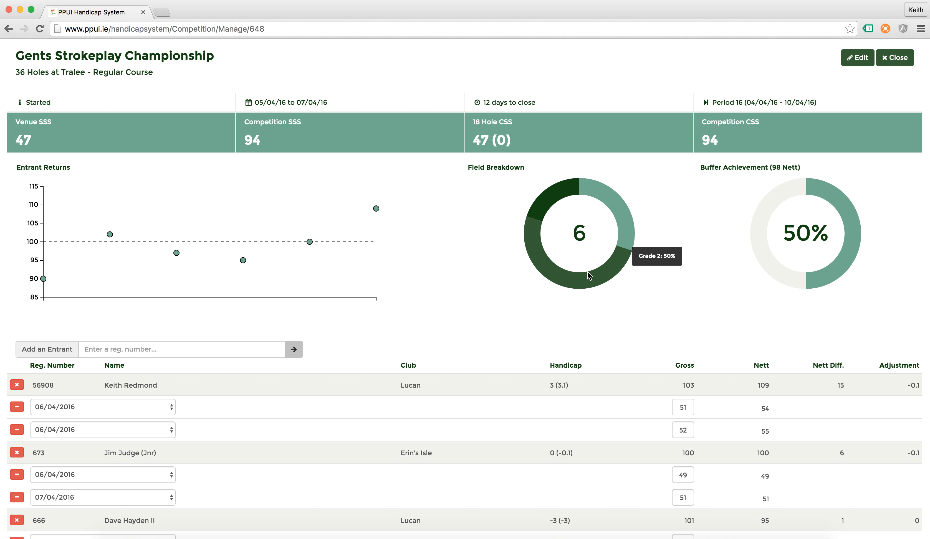
mouse_move(553, 198)
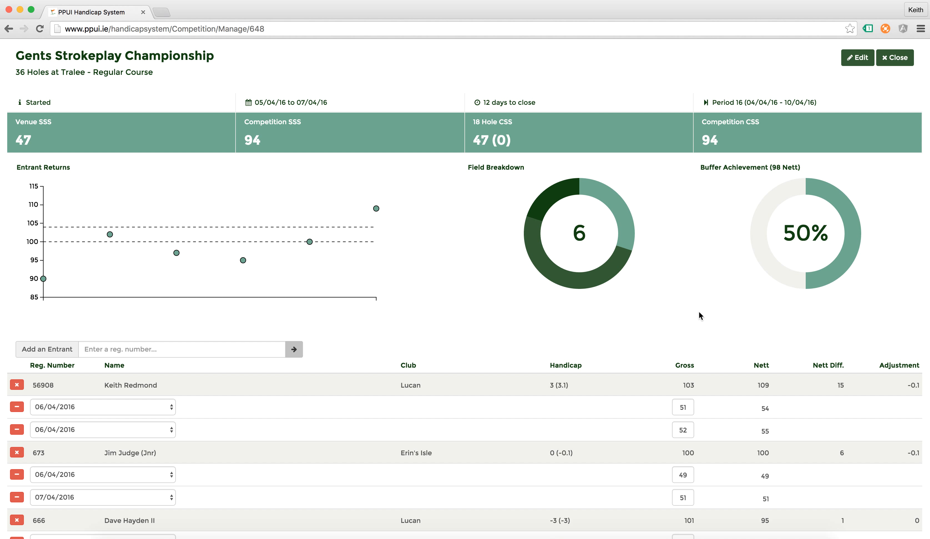
scroll(600, 335, down, 2)
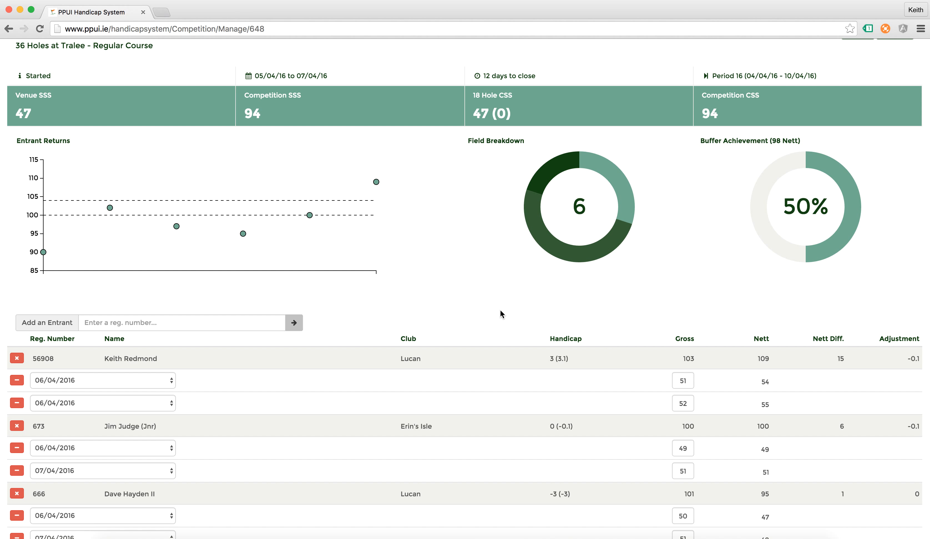
scroll(495, 129, up, 2)
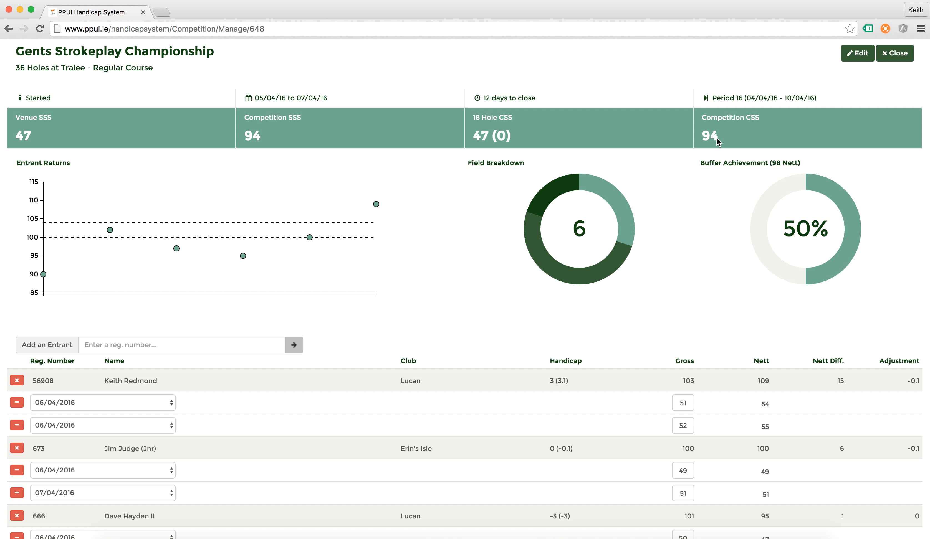
scroll(702, 191, down, 5)
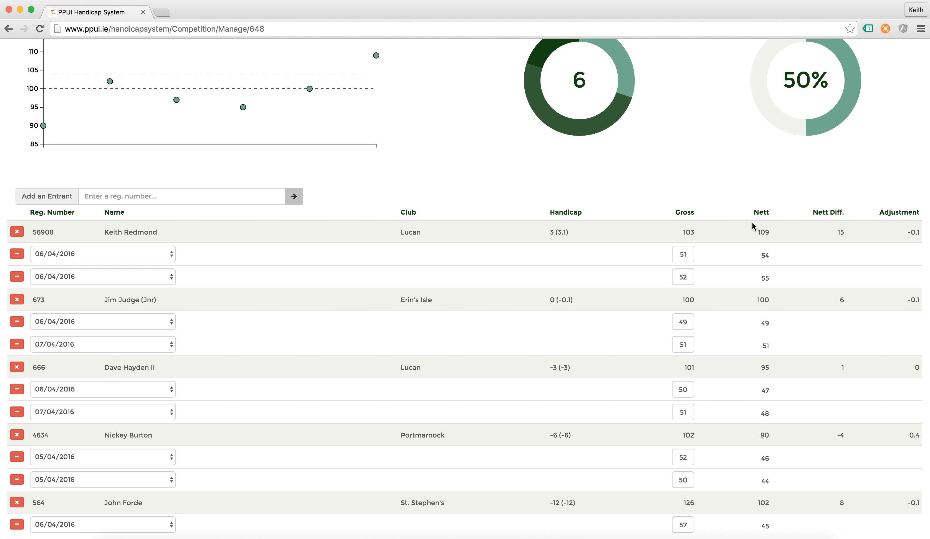
scroll(752, 224, down, 1)
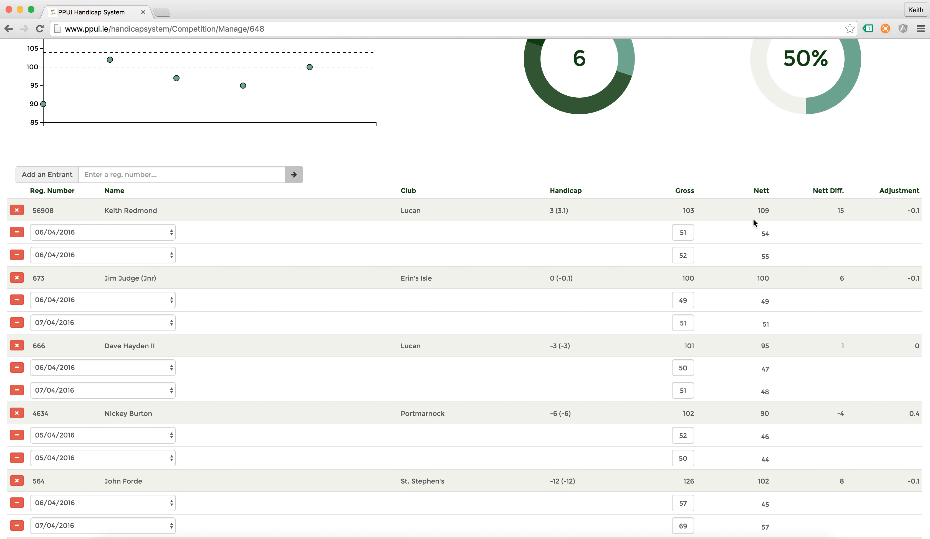
scroll(765, 215, up, 6)
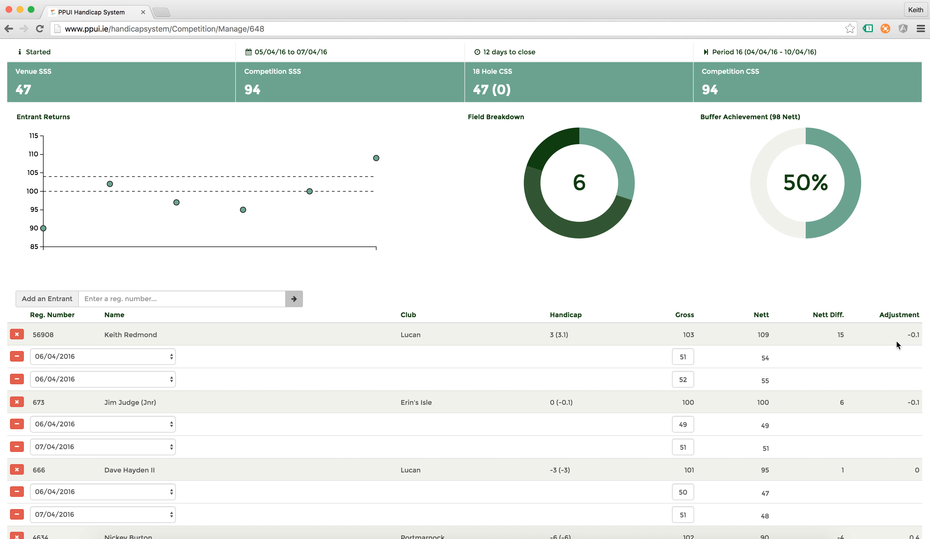
scroll(895, 341, down, 2)
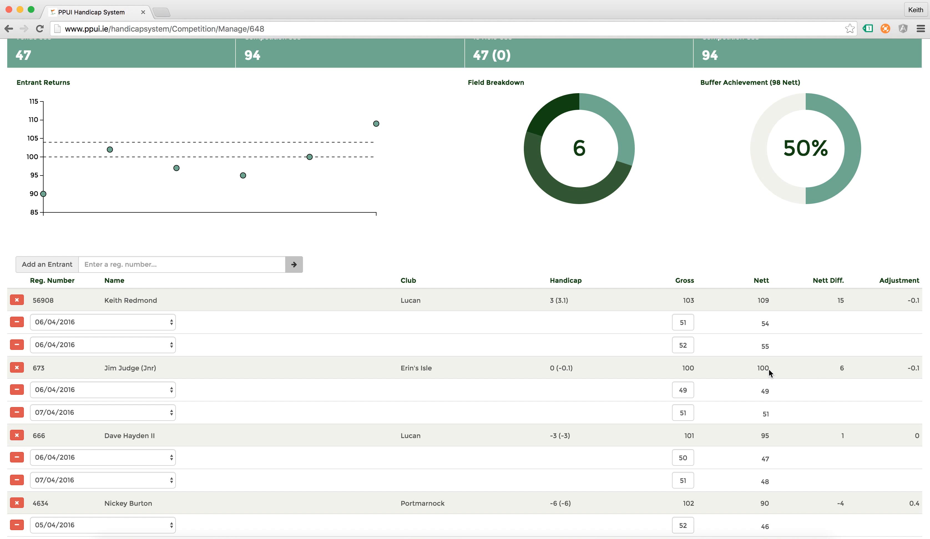
scroll(899, 372, down, 3)
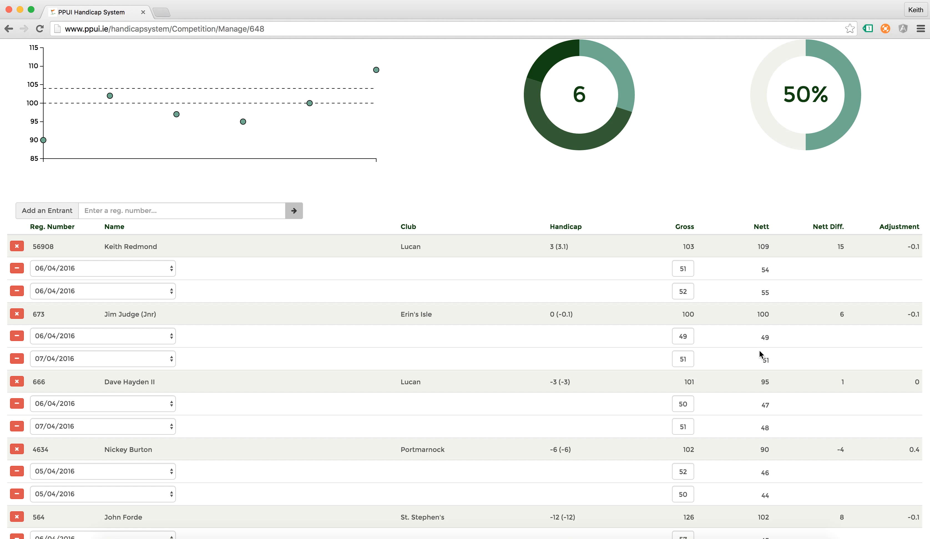
scroll(759, 350, down, 1)
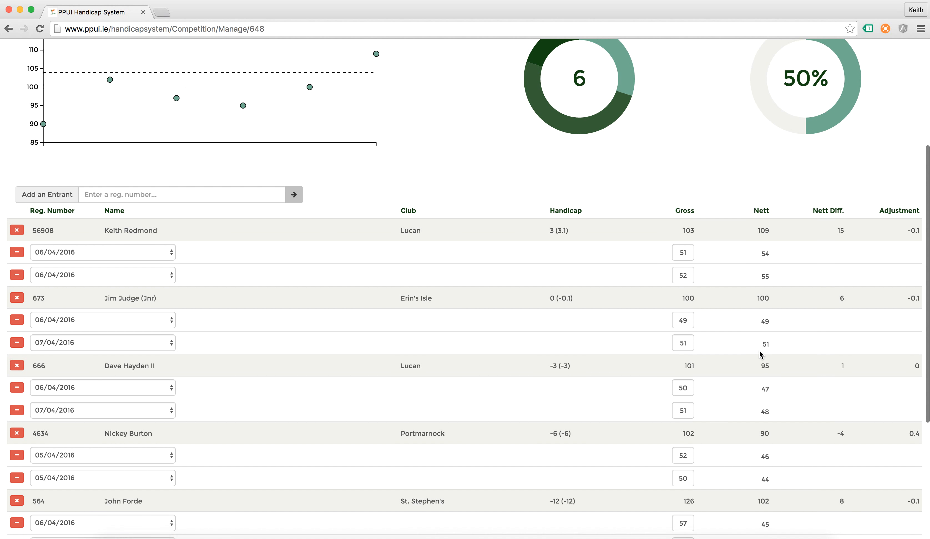
scroll(760, 351, down, 3)
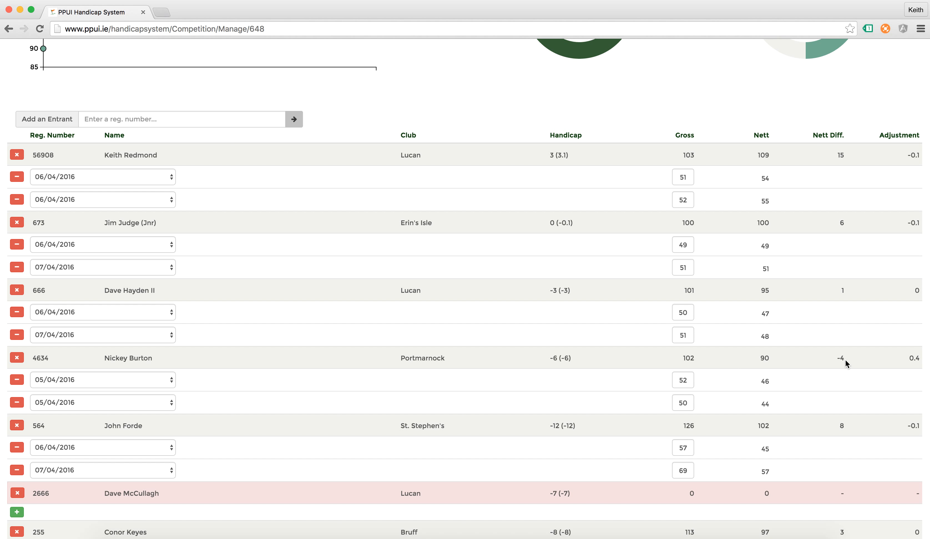
scroll(845, 360, up, 6)
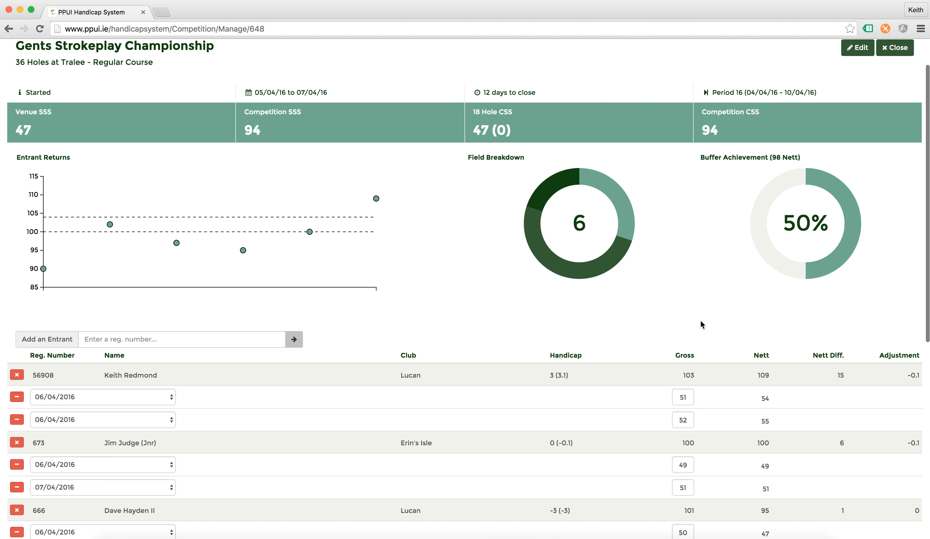
scroll(700, 319, down, 6)
scroll(700, 319, down, 1)
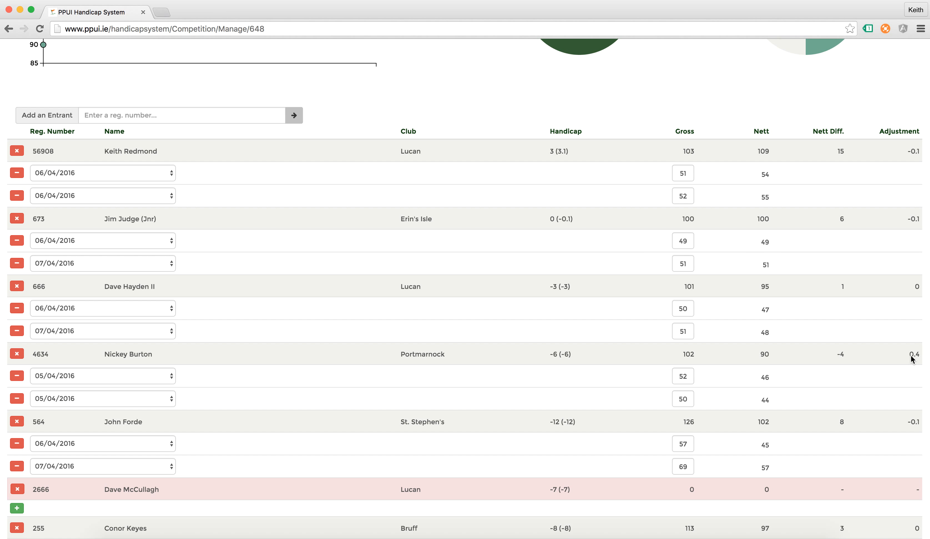
scroll(850, 371, down, 3)
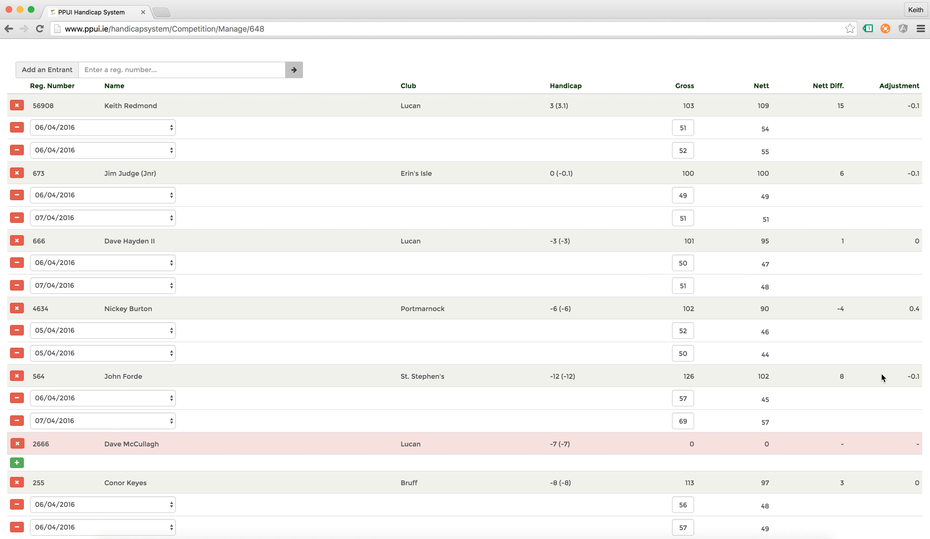
scroll(911, 387, down, 4)
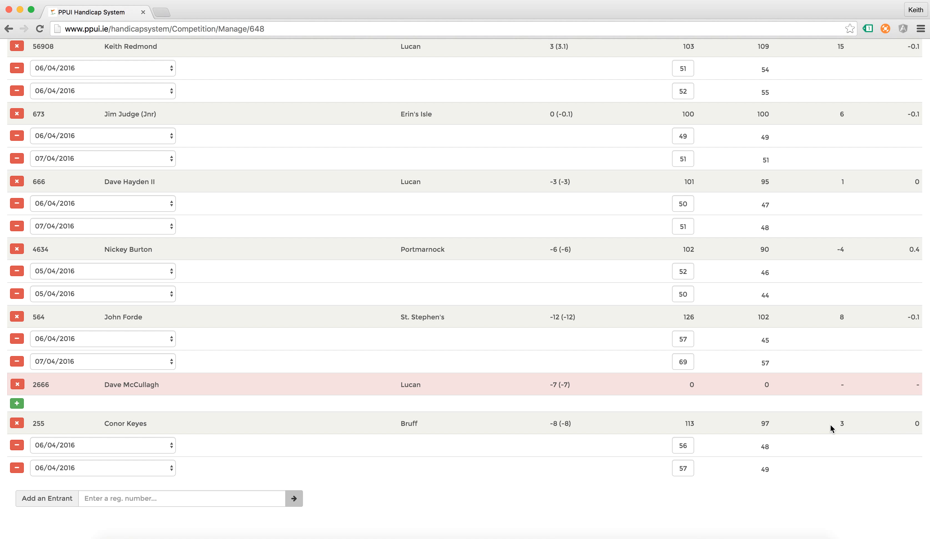
scroll(830, 427, up, 10)
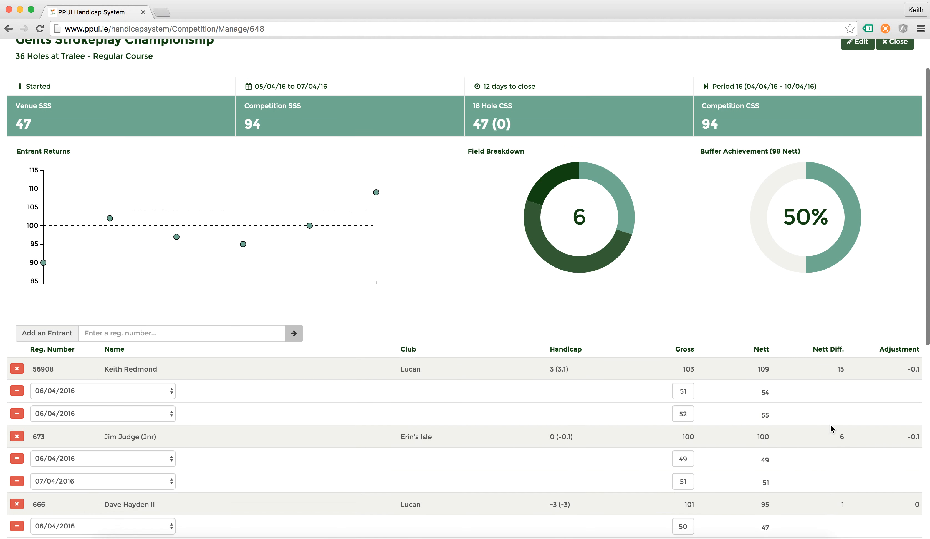
scroll(830, 424, up, 2)
scroll(628, 373, down, 3)
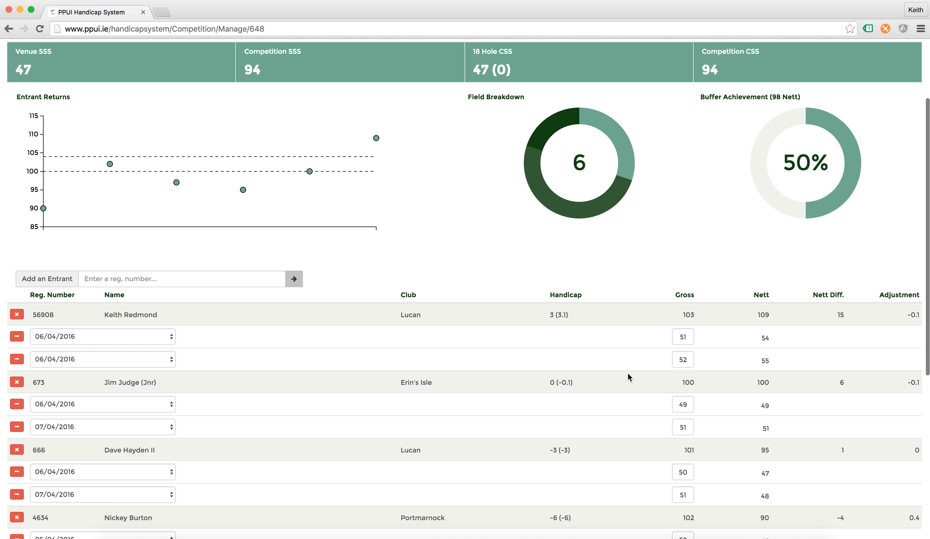
scroll(627, 373, down, 2)
scroll(628, 373, up, 5)
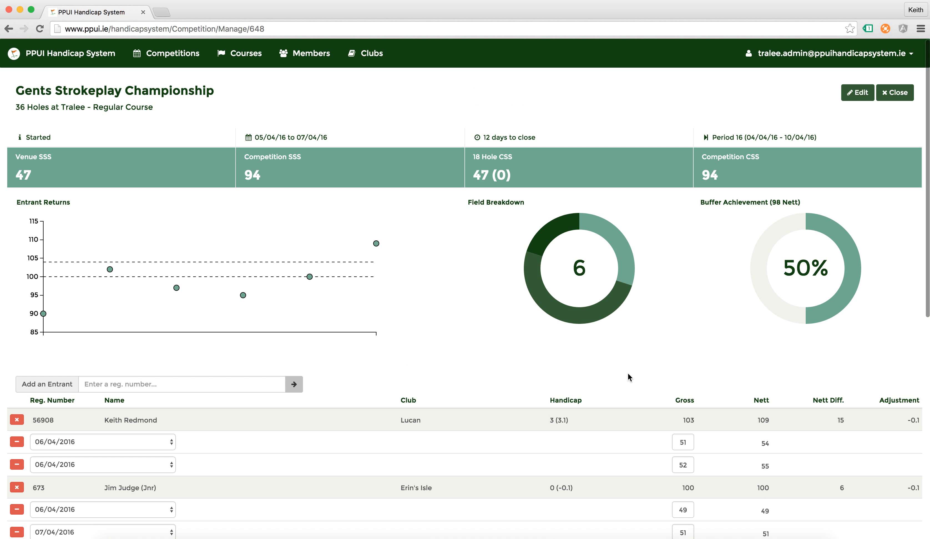
scroll(628, 373, down, 5)
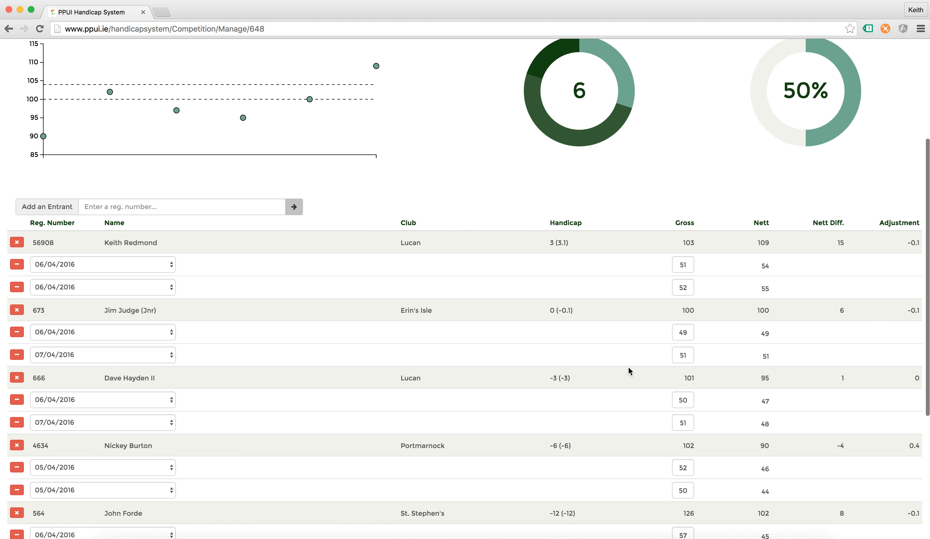
scroll(629, 368, down, 5)
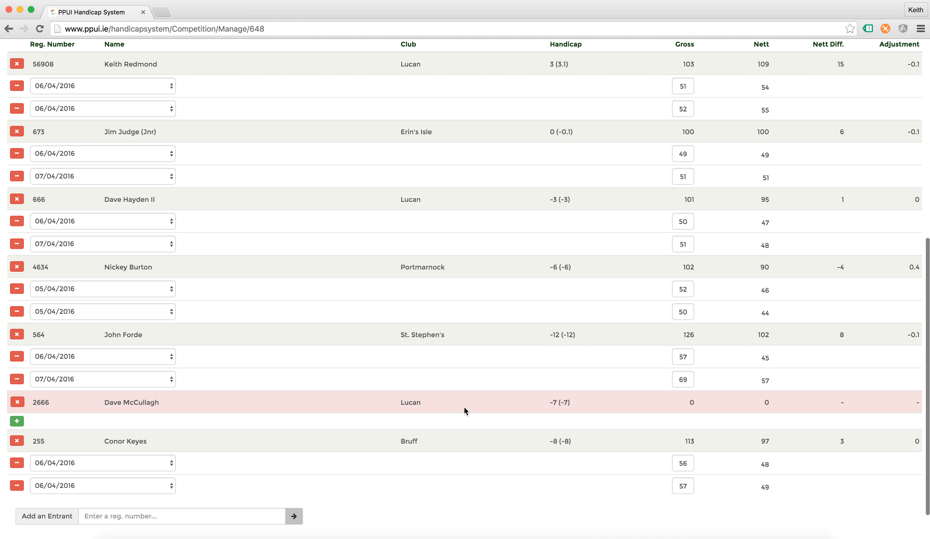